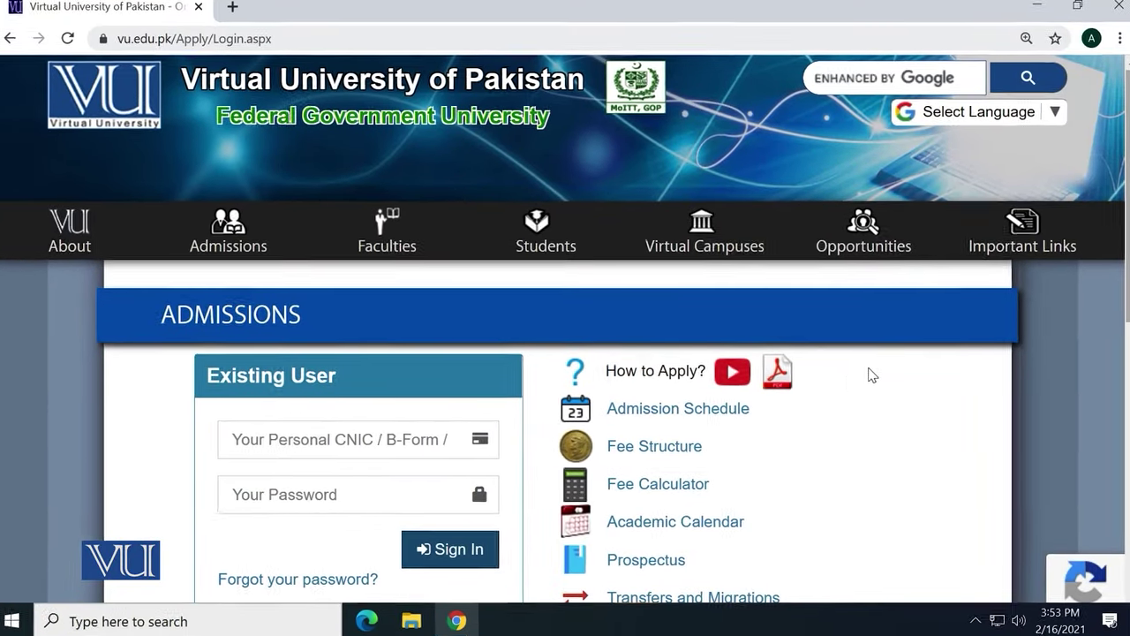
# Keep Pakistani selected as the applicant type under New Registration
pyautogui.scroll(-2, 565, 354)
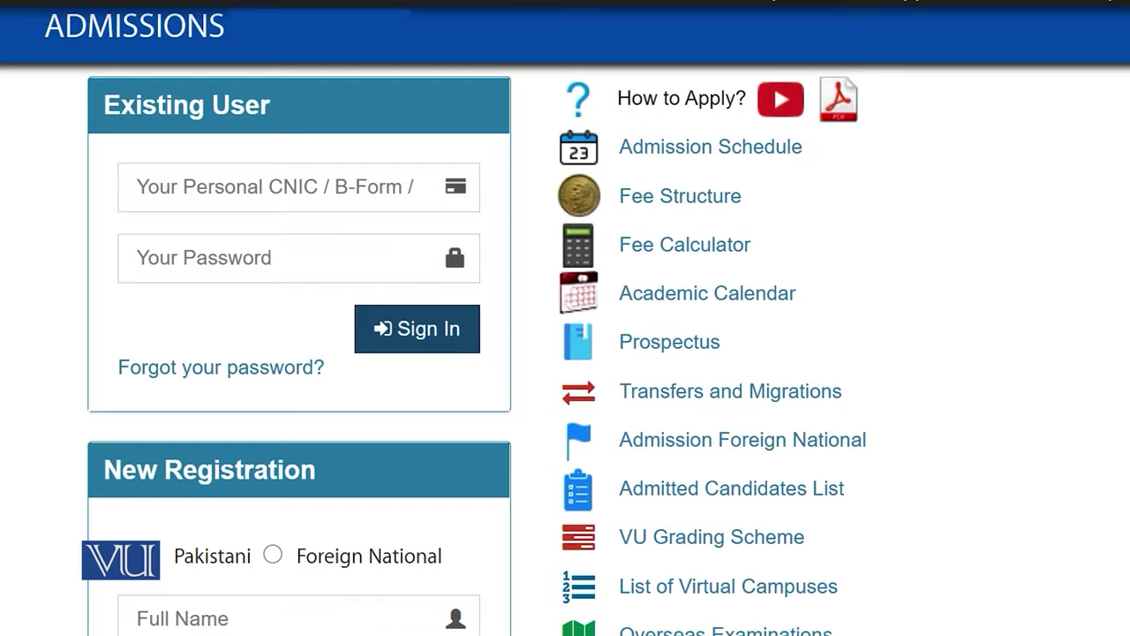
pyautogui.scroll(-2, 932, 420)
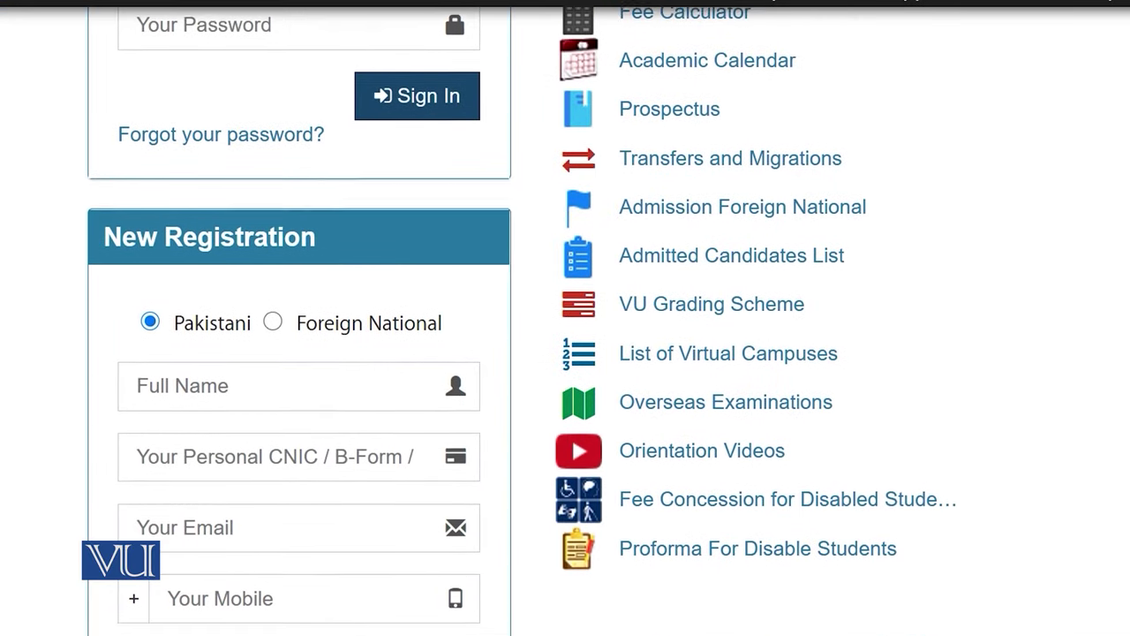
pyautogui.scroll(3, 565, 318)
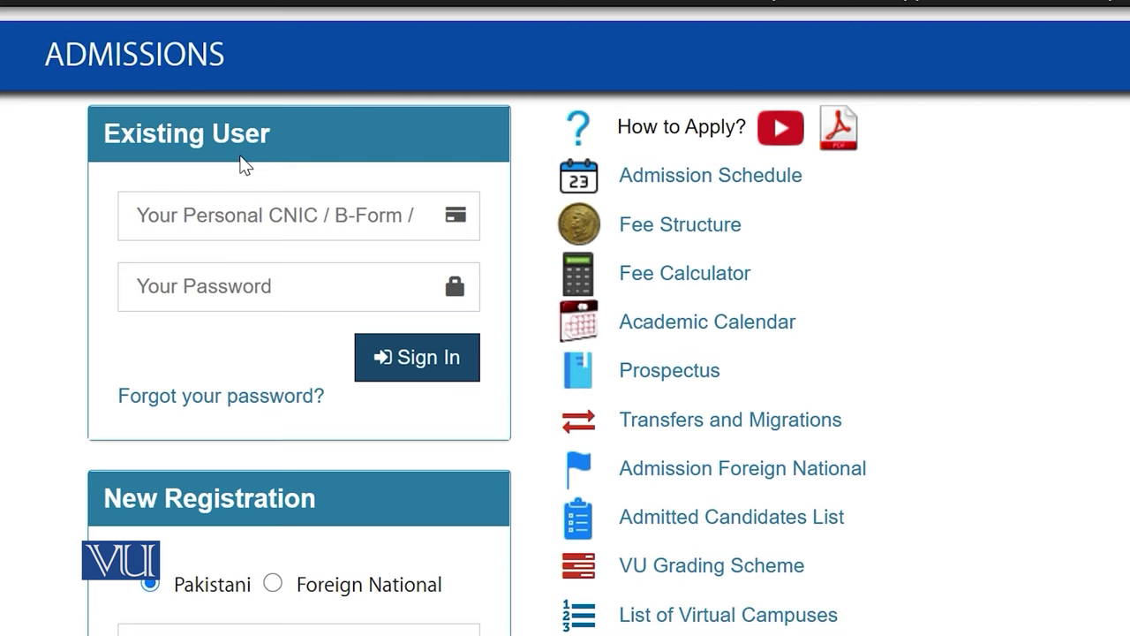
pyautogui.scroll(-5, 246, 166)
pyautogui.click(273, 121)
pyautogui.click(151, 122)
# Enter the applicant's full name and CNIC number
pyautogui.click(206, 187)
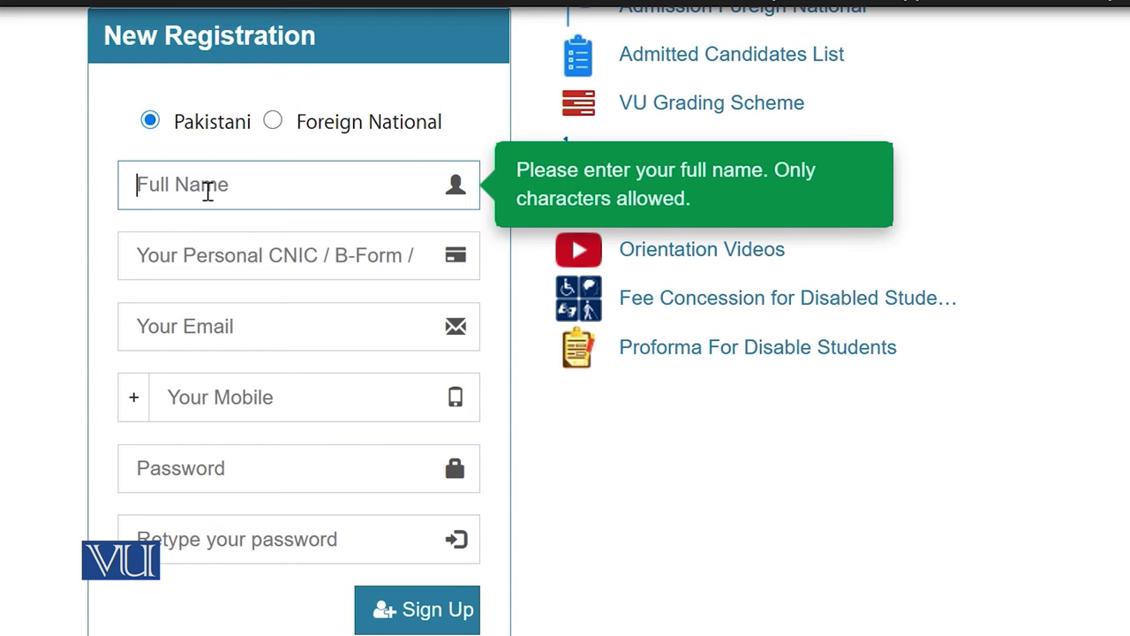
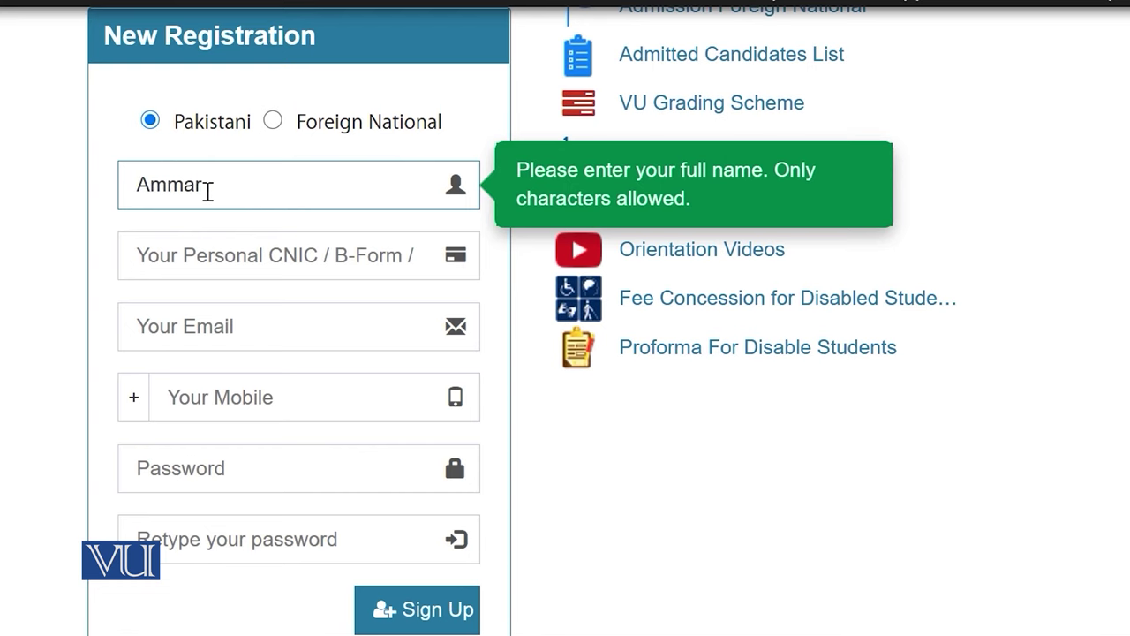
pyautogui.click(285, 258)
pyautogui.write('22222-2222222-2')
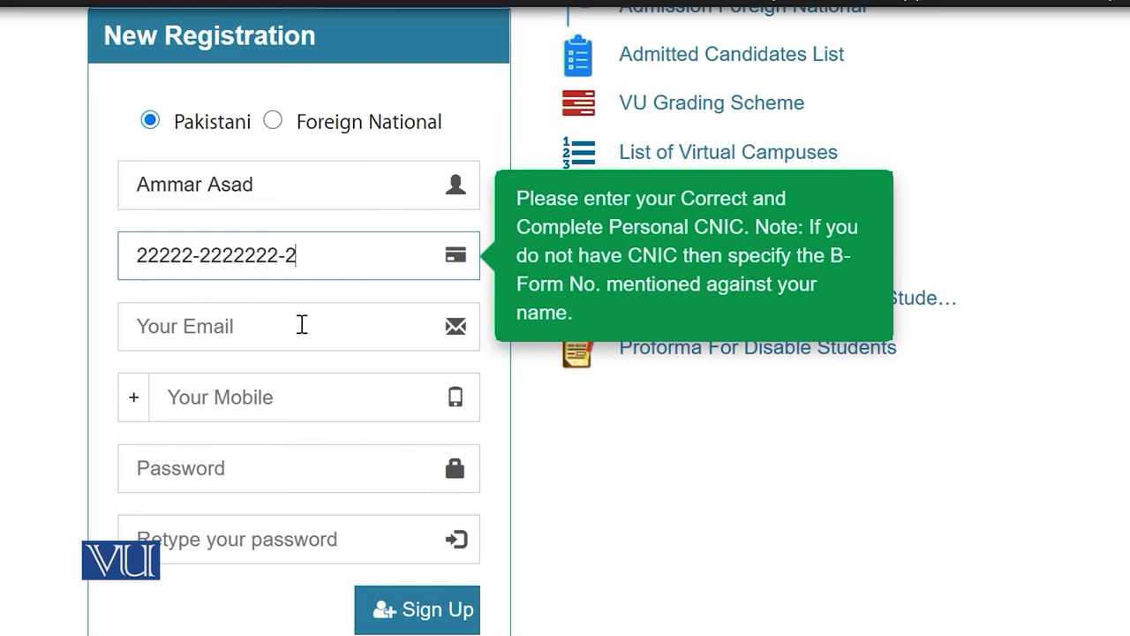
# Type the first part of the applicant's email address in Your Email
pyautogui.click(274, 323)
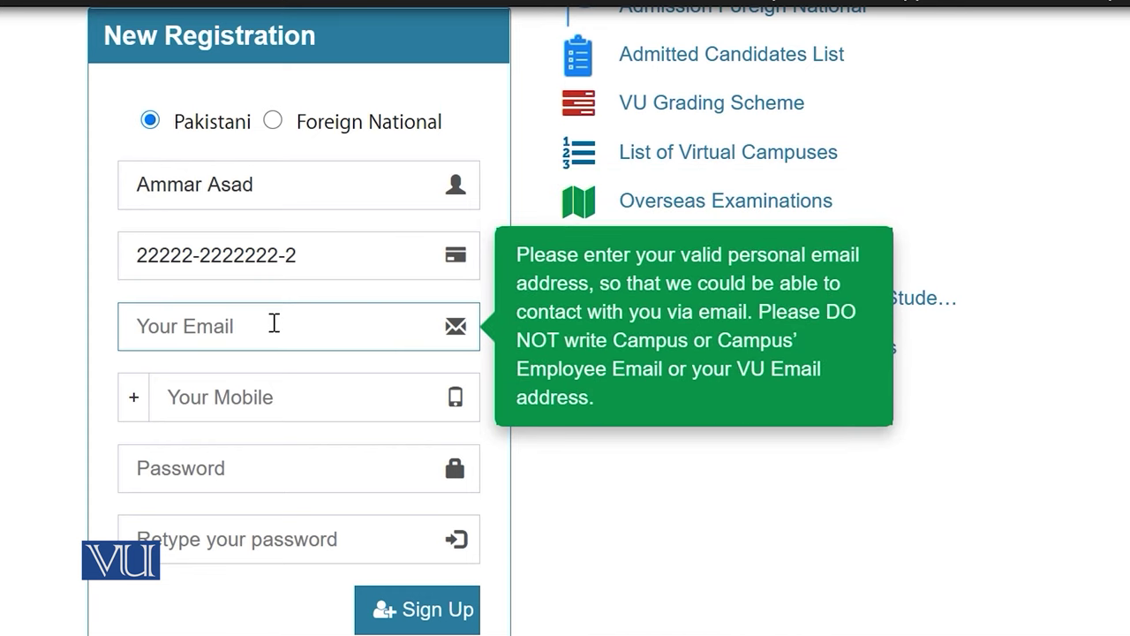
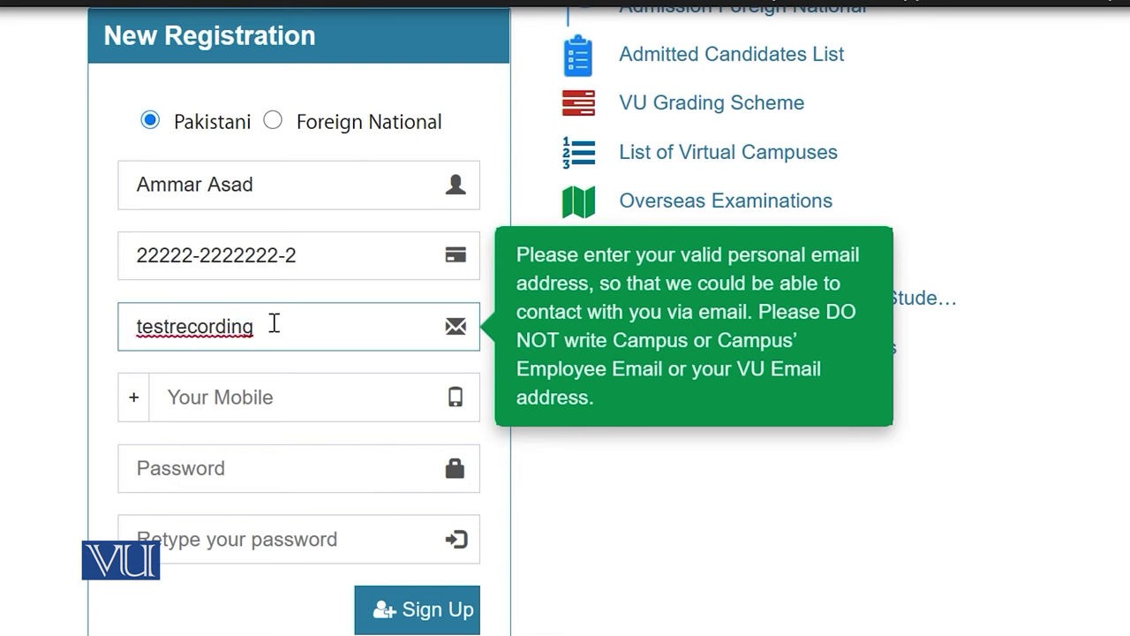
pyautogui.scroll(-2, 478, 381)
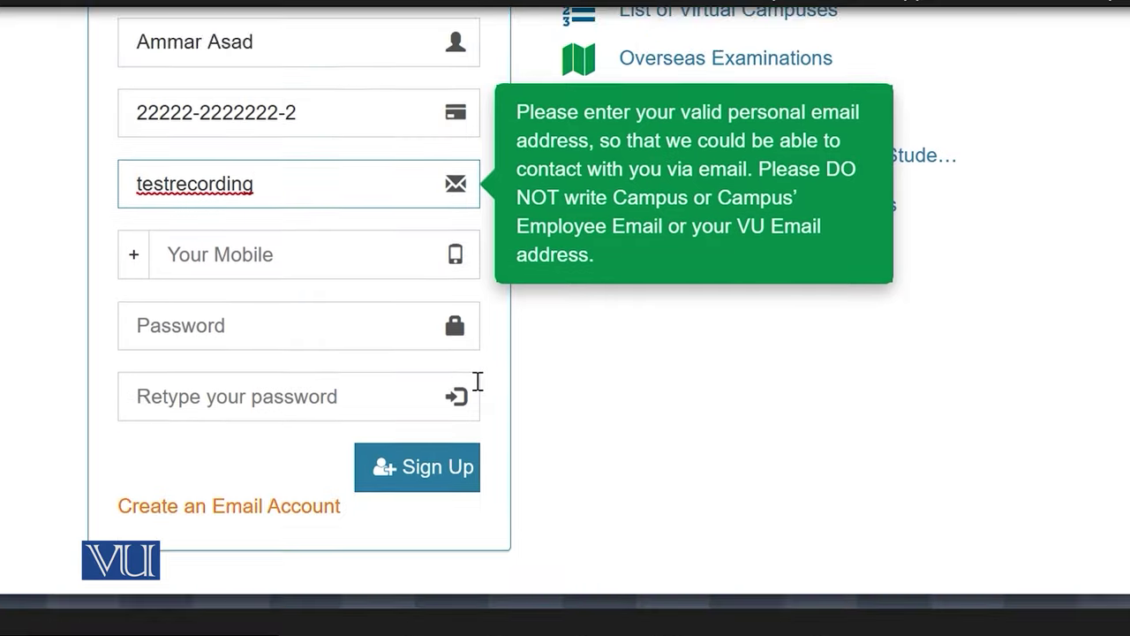
pyautogui.scroll(-1, 478, 381)
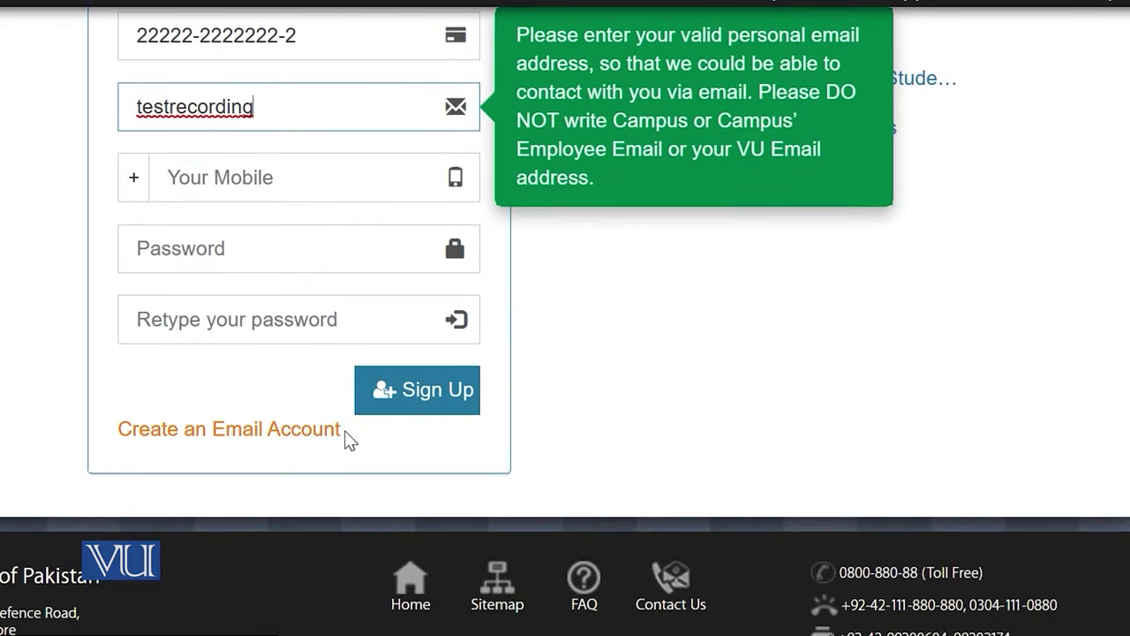
pyautogui.click(256, 441)
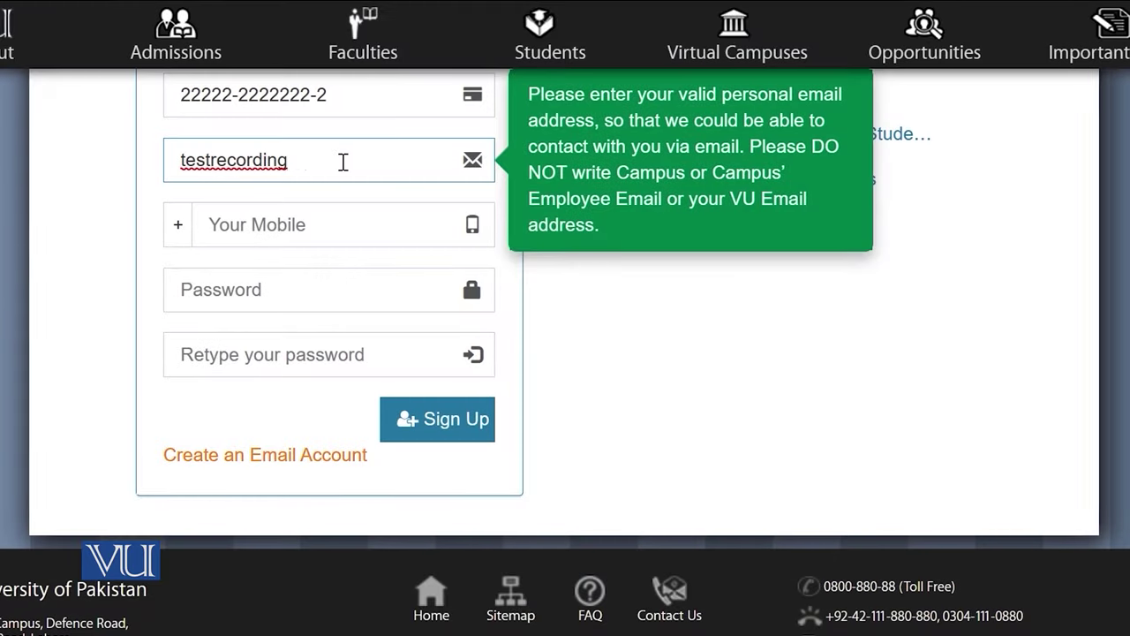
pyautogui.write('@gmail.co')
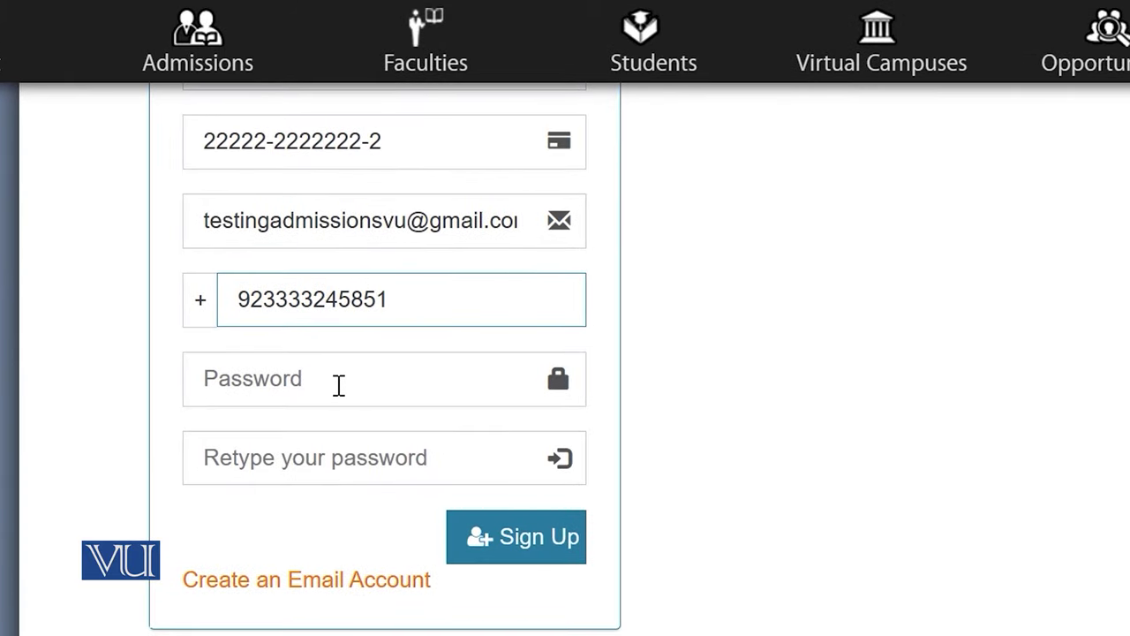
# Paste the chosen password into Password and Retype your password, then submit the registration
pyautogui.click(373, 382)
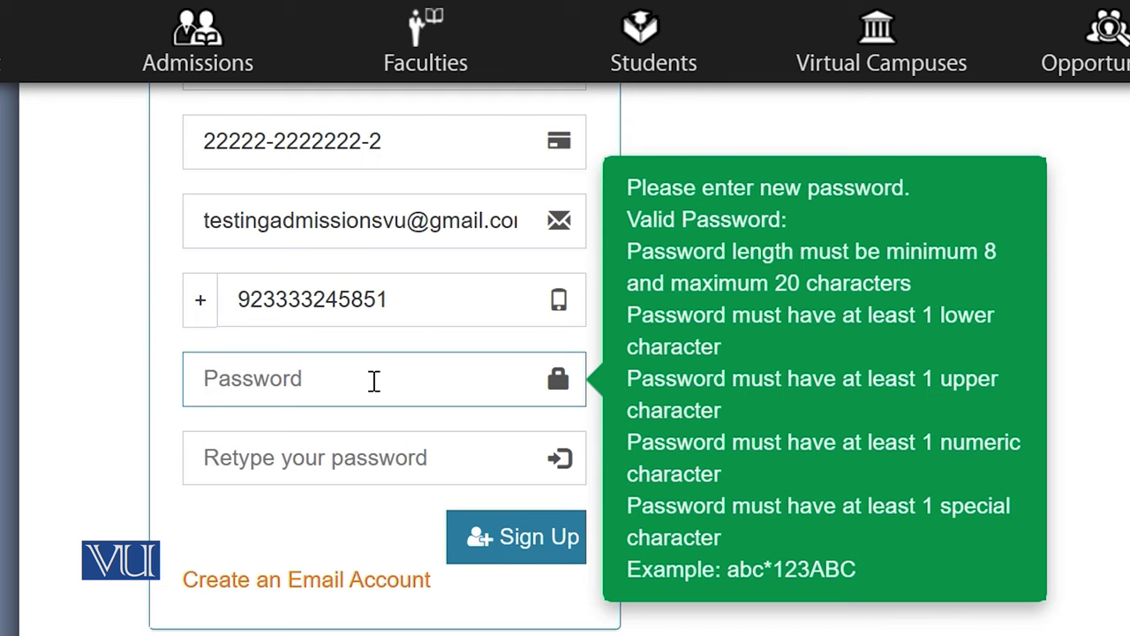
pyautogui.hotkey('ctrl', 'v')
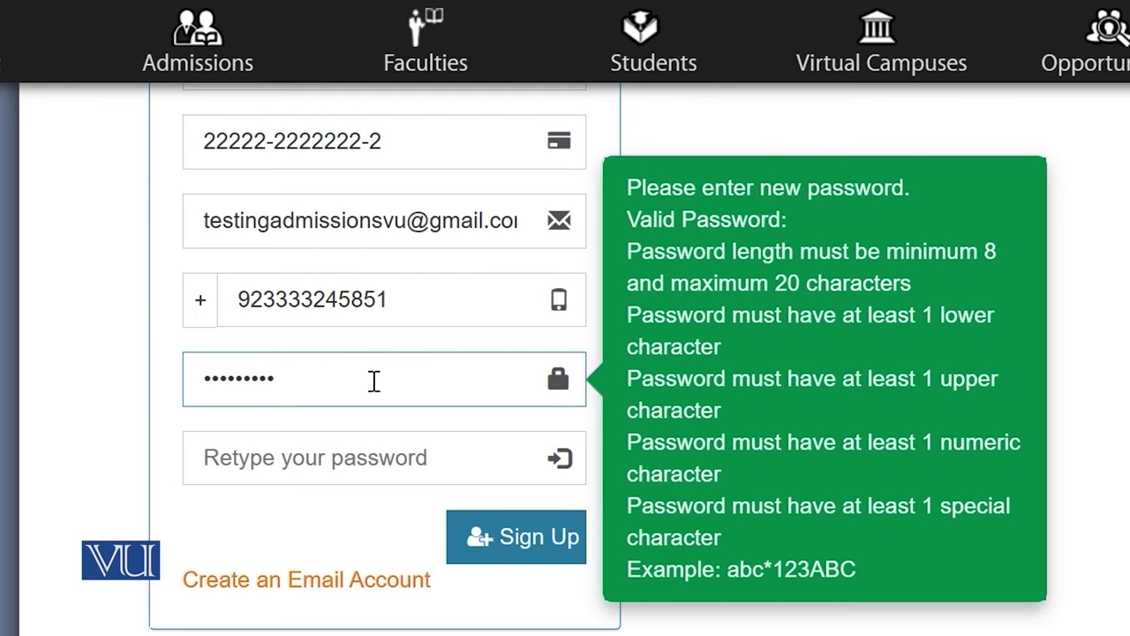
pyautogui.click(335, 461)
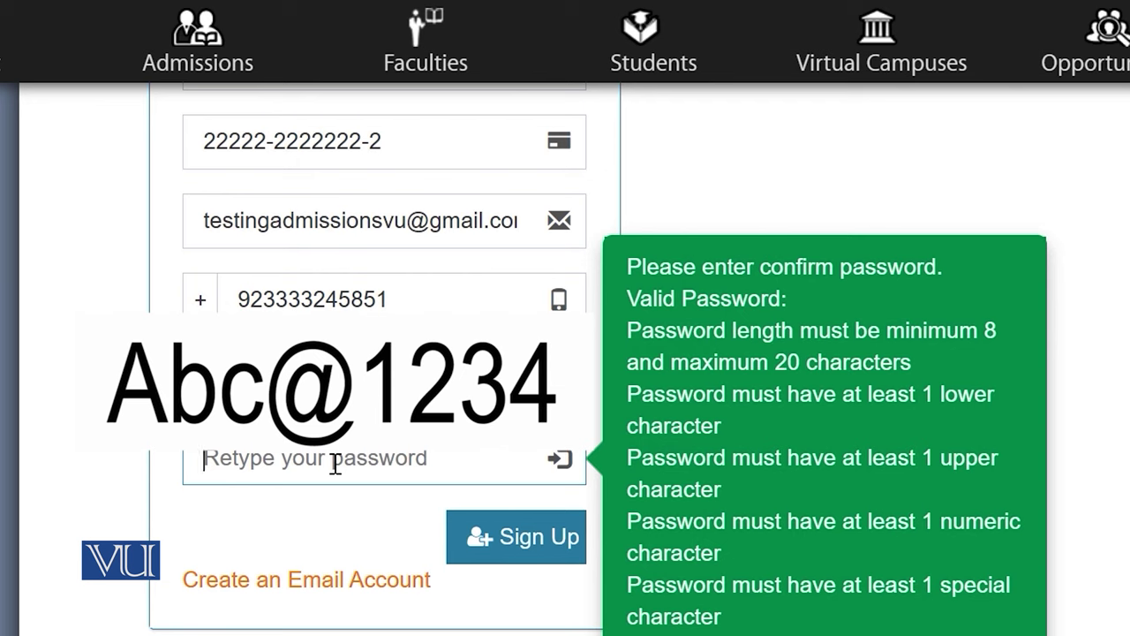
pyautogui.hotkey('ctrl', 'v')
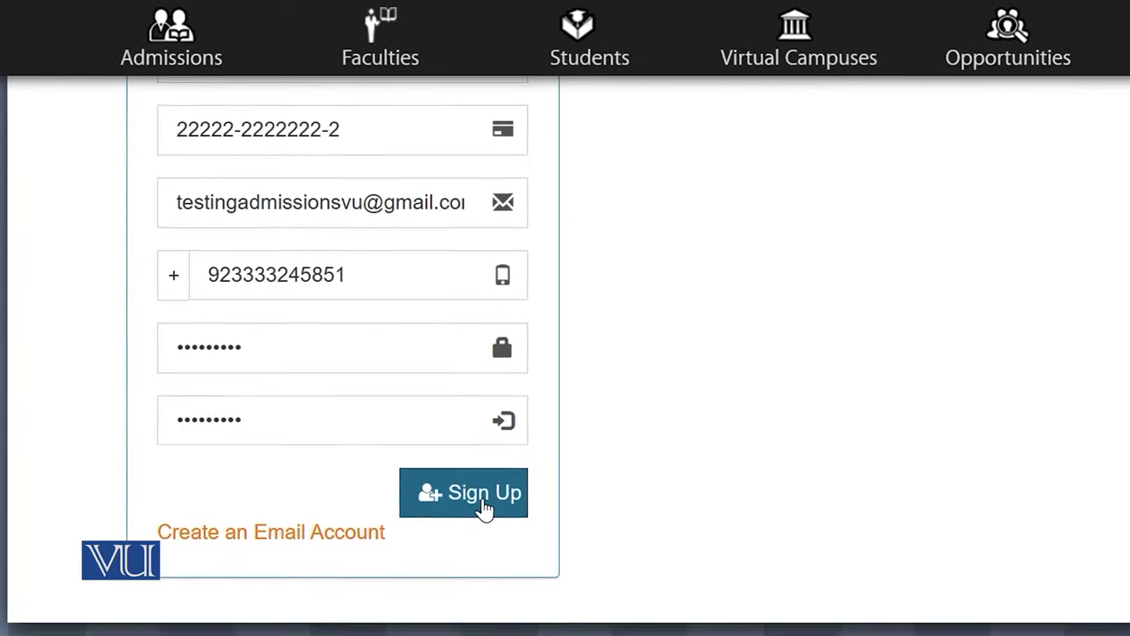
pyautogui.click(485, 509)
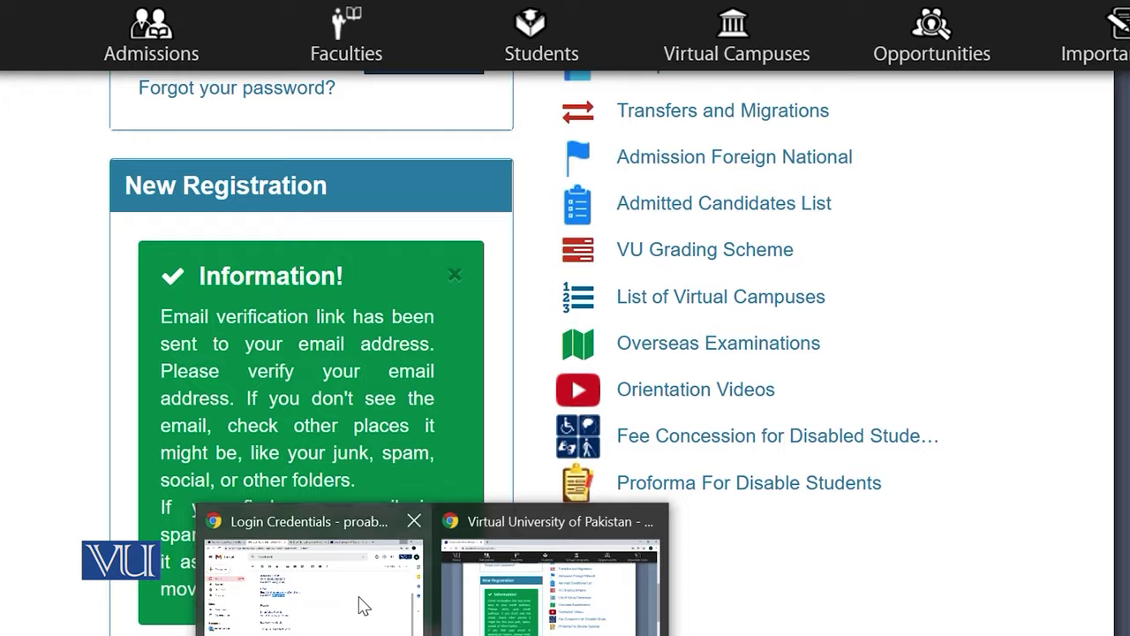
# Switch to the Gmail inbox holding the verification email
pyautogui.click(361, 605)
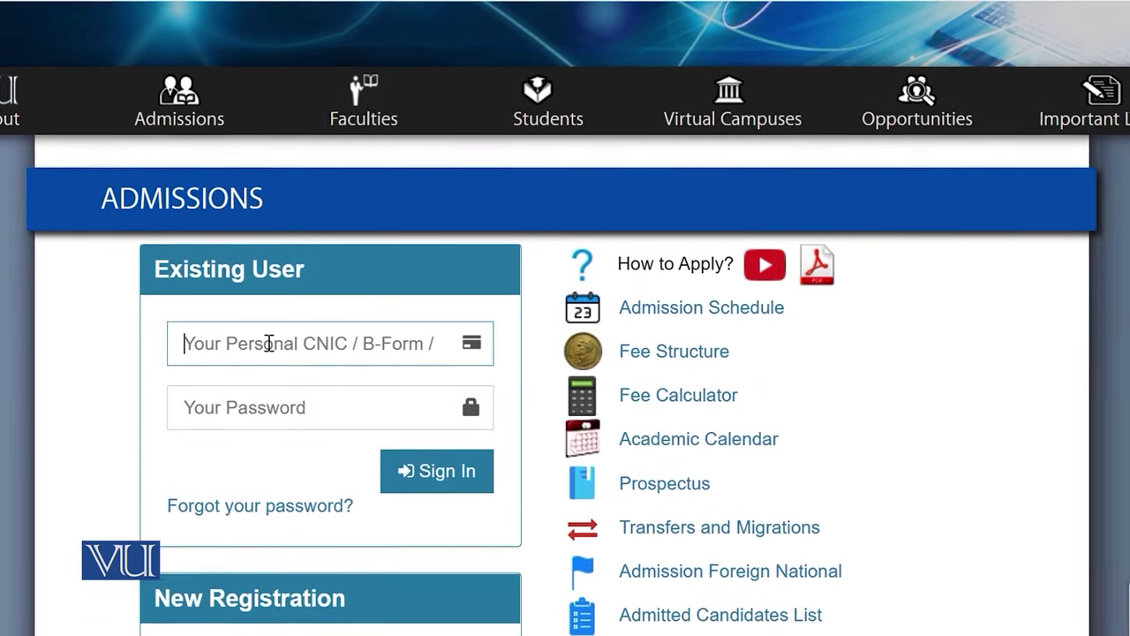
# Sign in with the registered CNIC from autofill and the account password
pyautogui.click(264, 343)
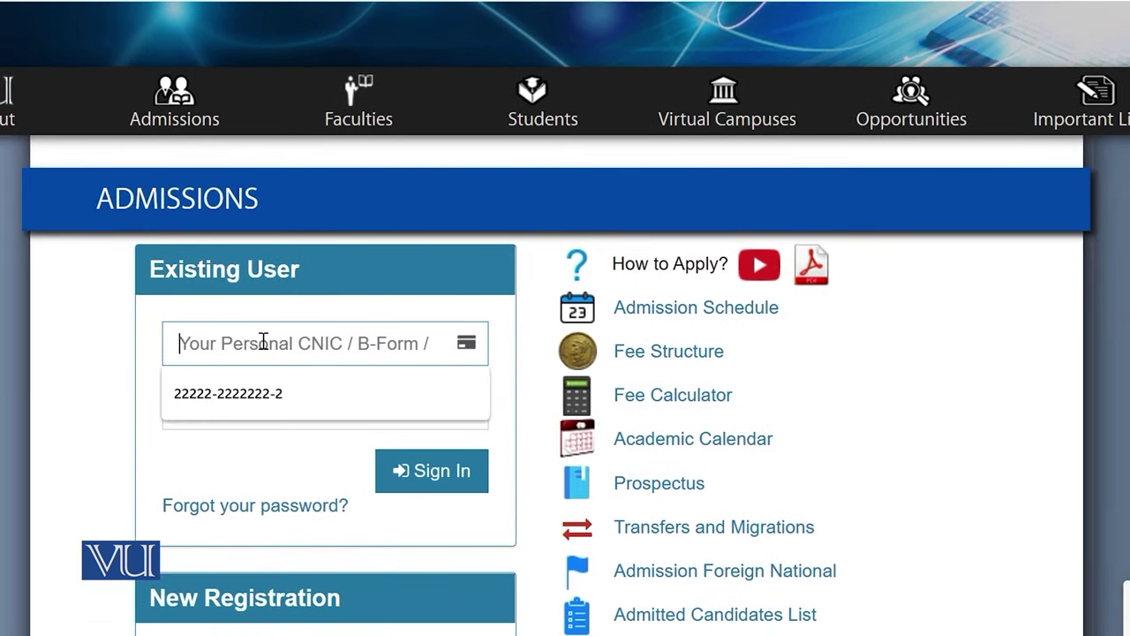
pyautogui.click(244, 399)
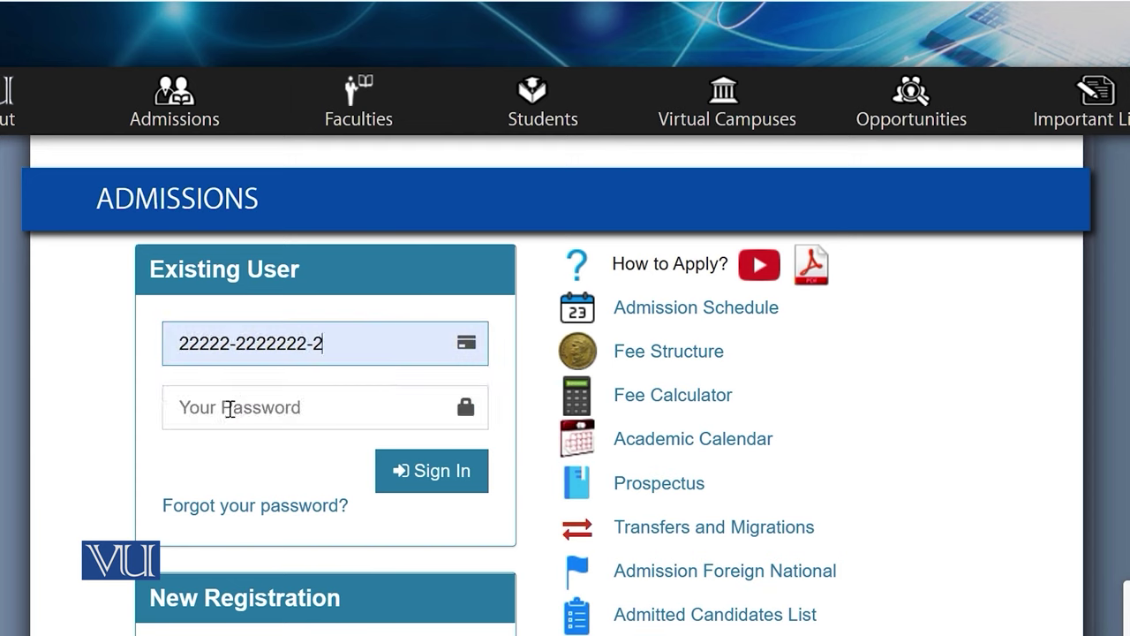
pyautogui.click(214, 407)
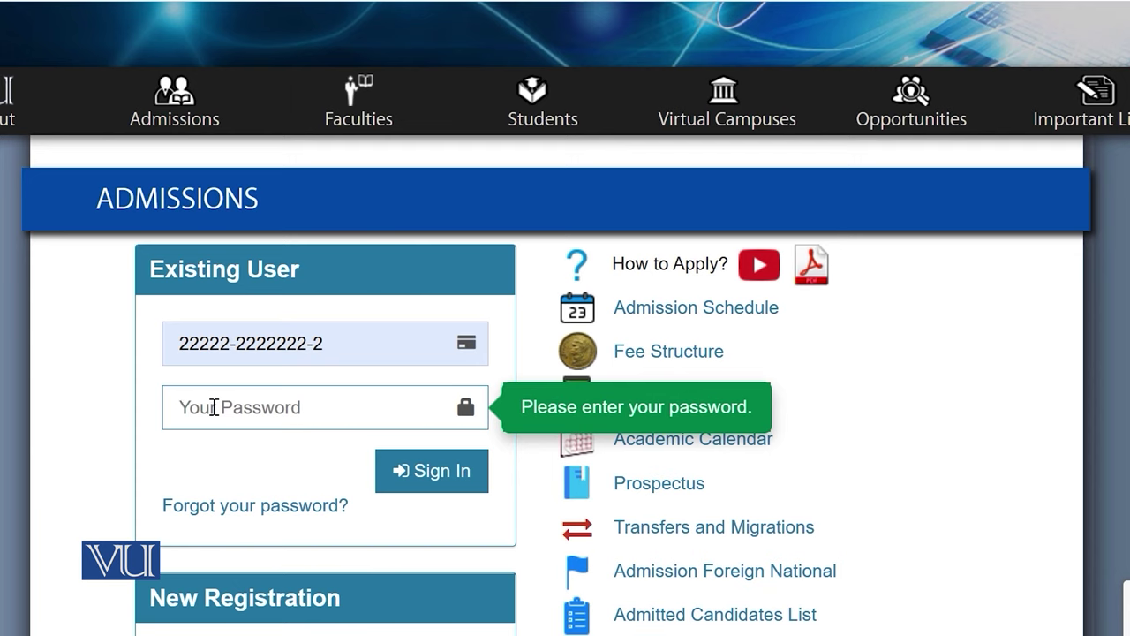
pyautogui.write('•••••••••')
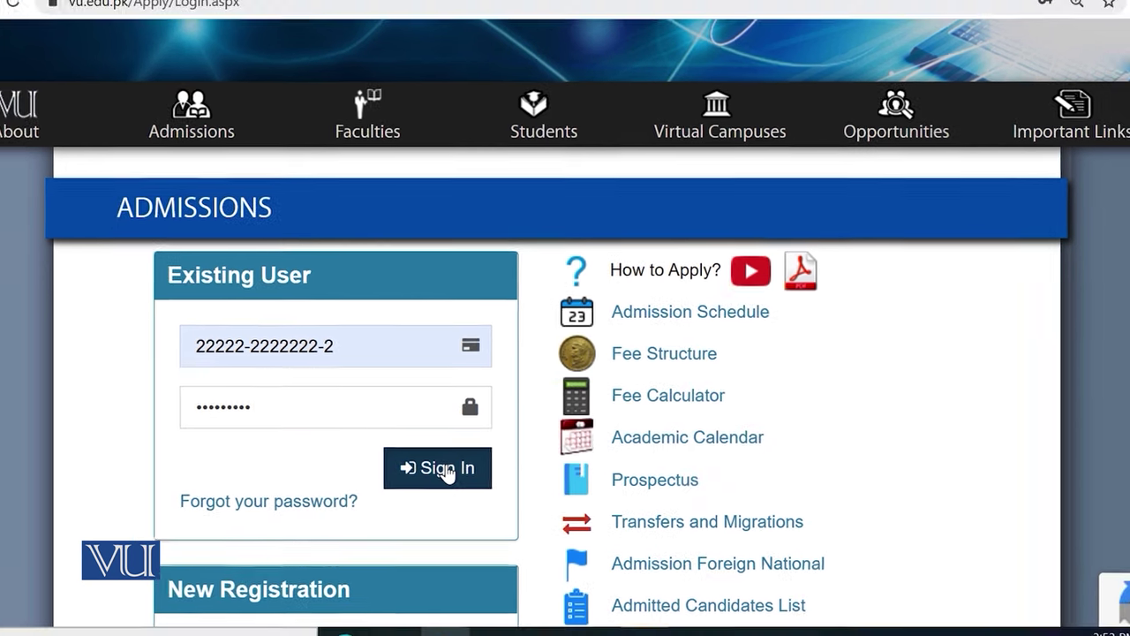
pyautogui.click(441, 473)
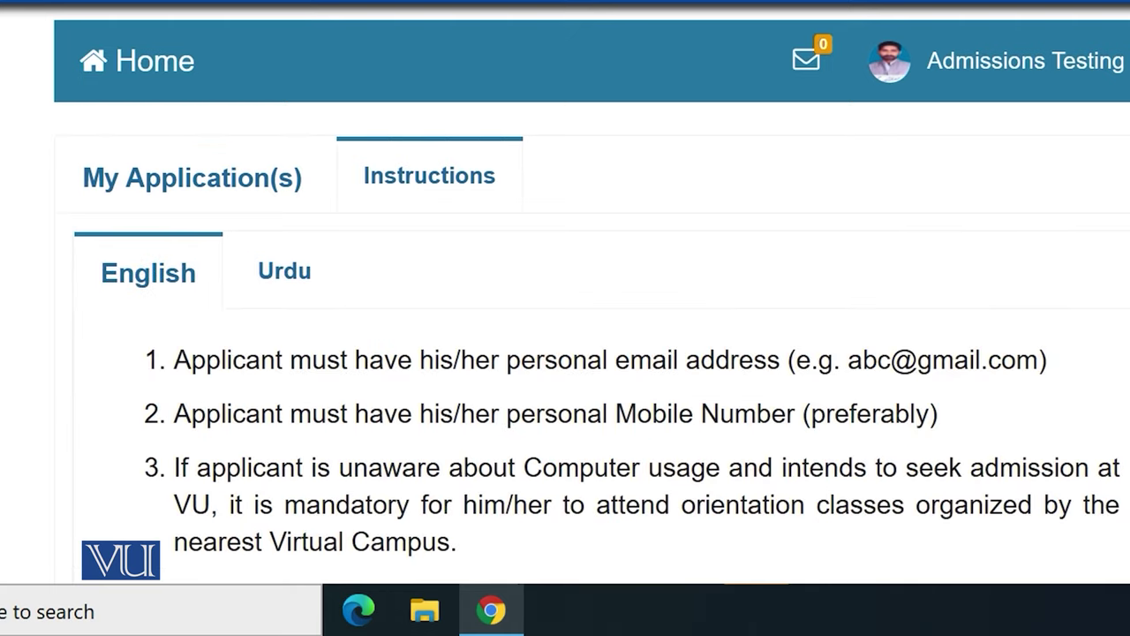
# Scroll through the English and Urdu admission instructions
pyautogui.scroll(-4, 565, 353)
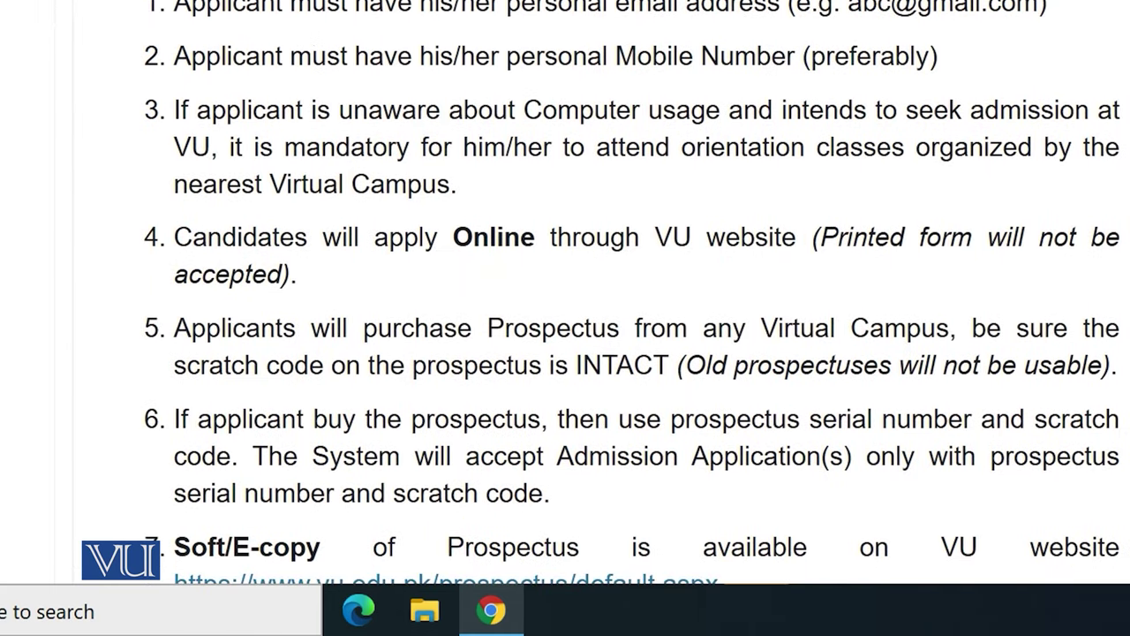
pyautogui.scroll(-1, 633, 292)
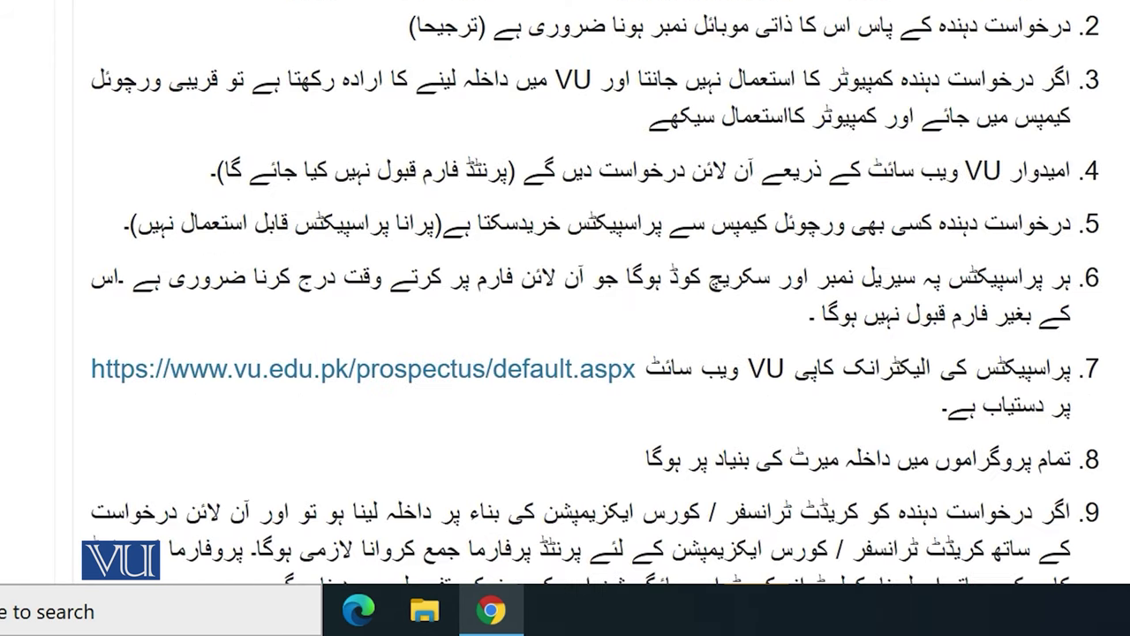
pyautogui.scroll(1, 595, 291)
pyautogui.scroll(-5, 595, 292)
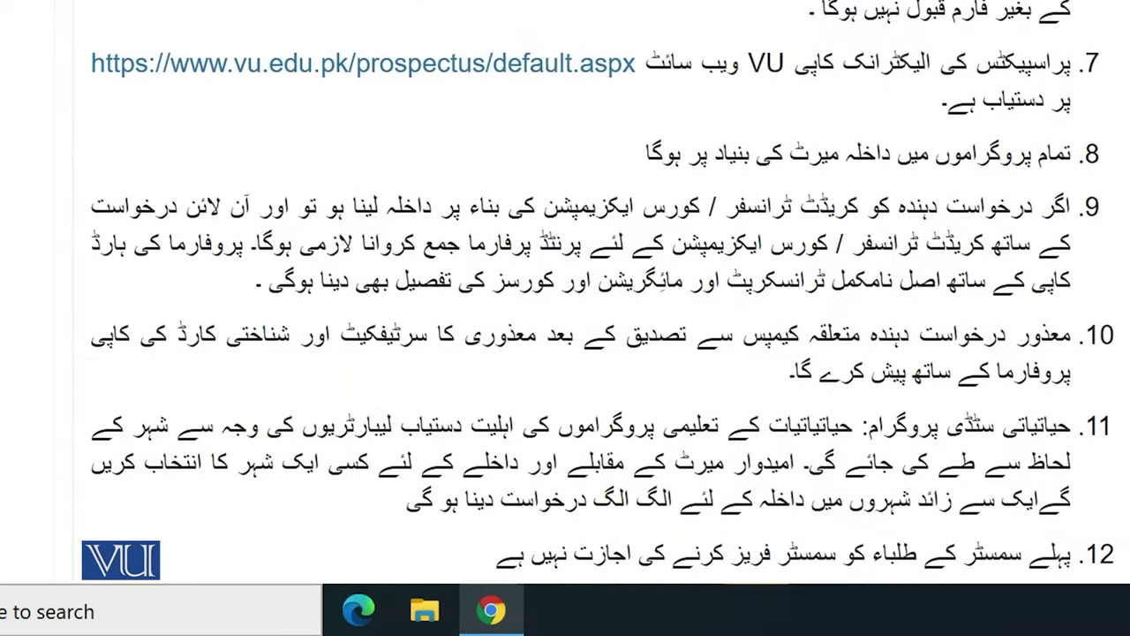
pyautogui.scroll(-4, 595, 291)
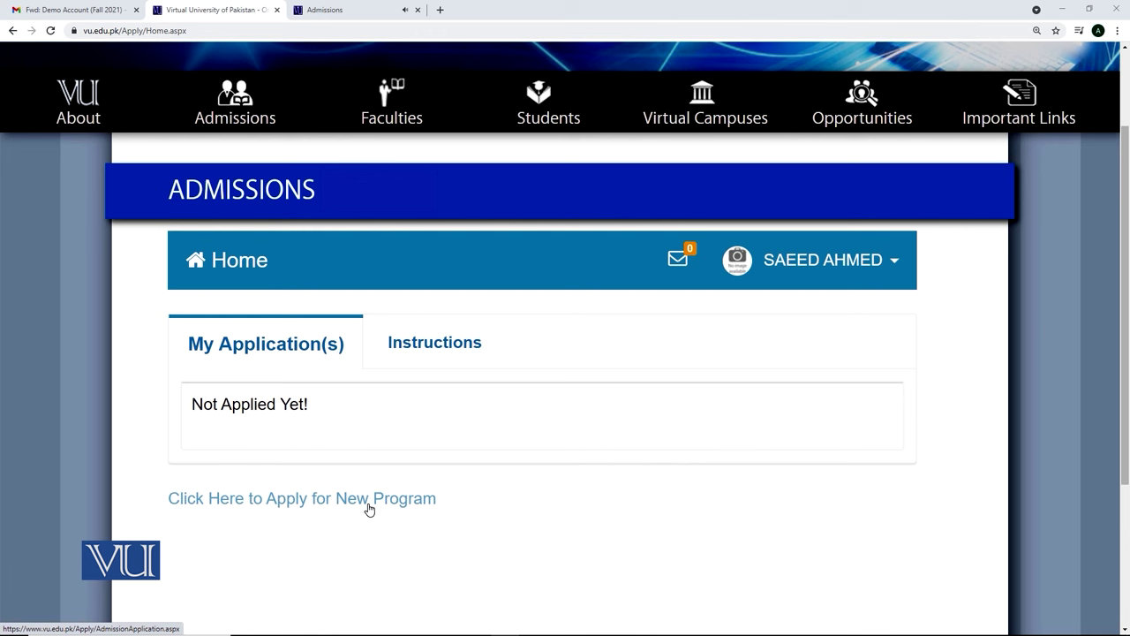
# Start a new program application and set Study From to Outside Pakistan
pyautogui.click(369, 509)
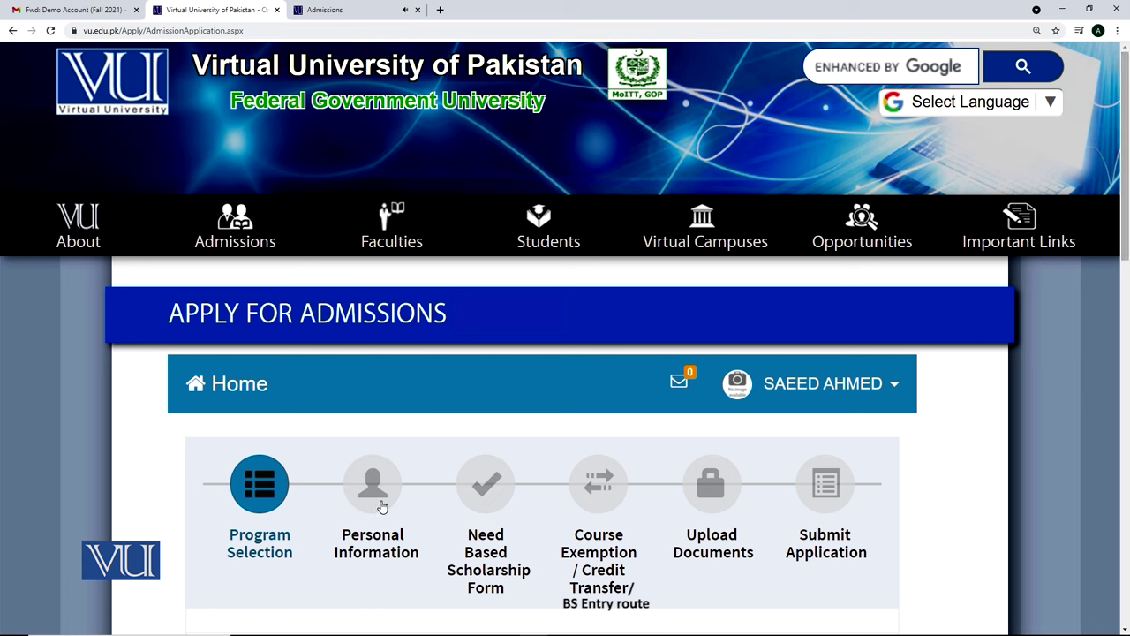
pyautogui.moveTo(1126, 243); pyautogui.dragTo(1126, 307)
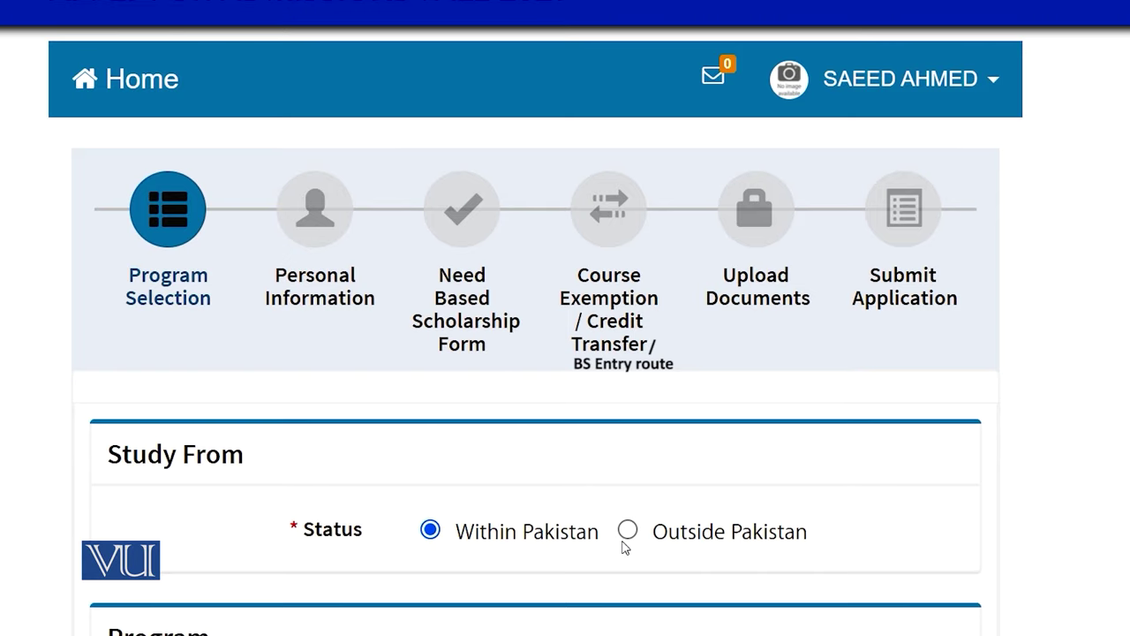
pyautogui.click(626, 541)
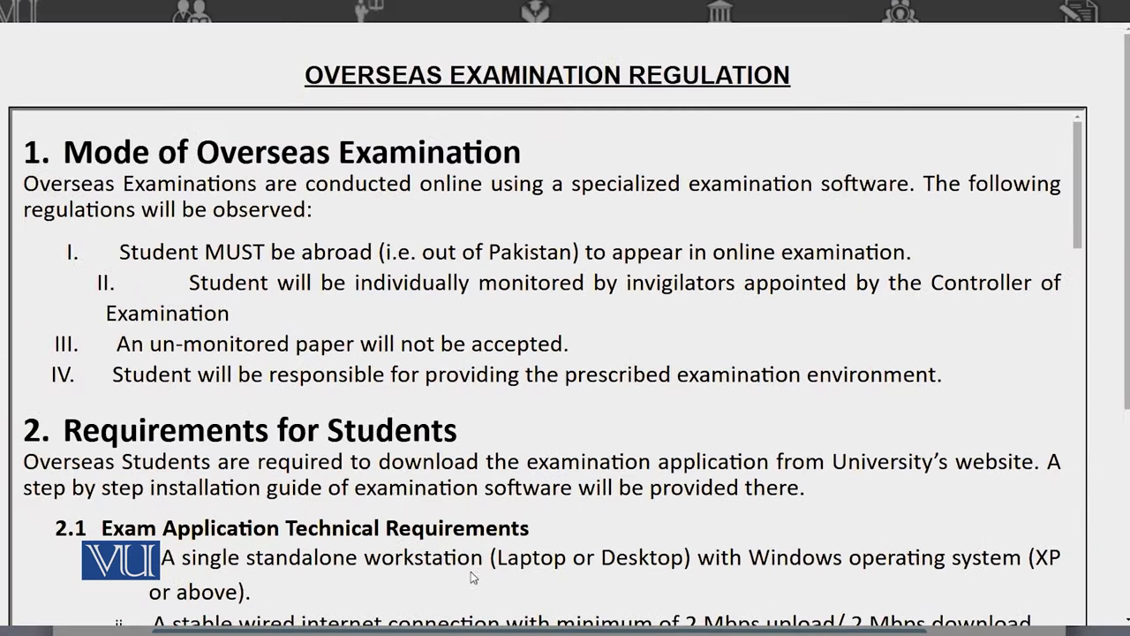
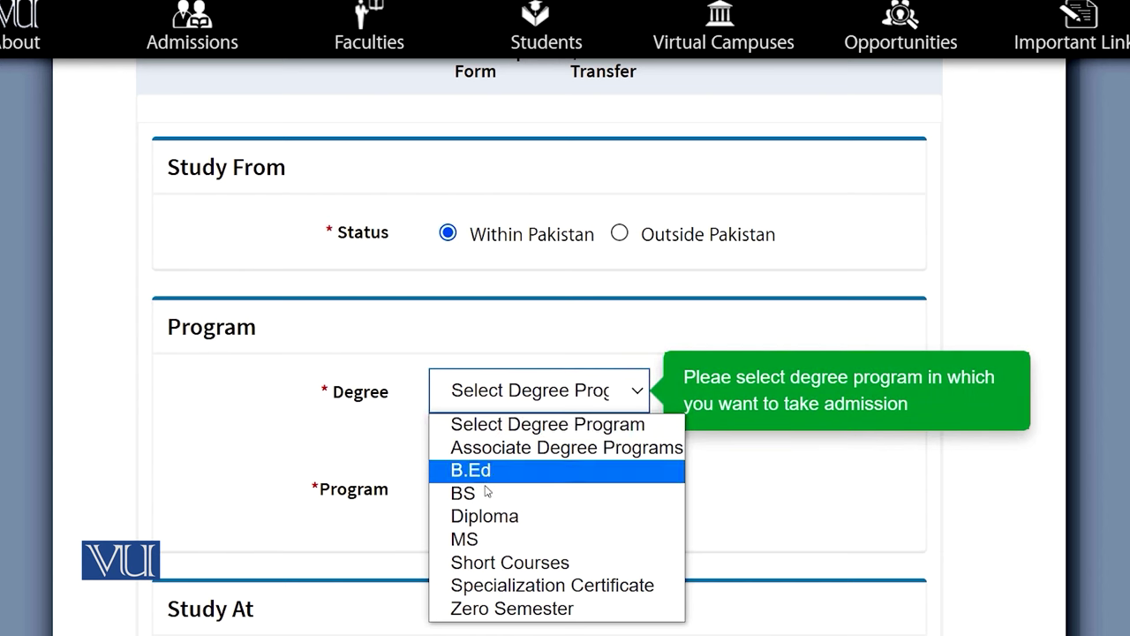
# Choose BS as the degree and Sociology as the program
pyautogui.click(574, 489)
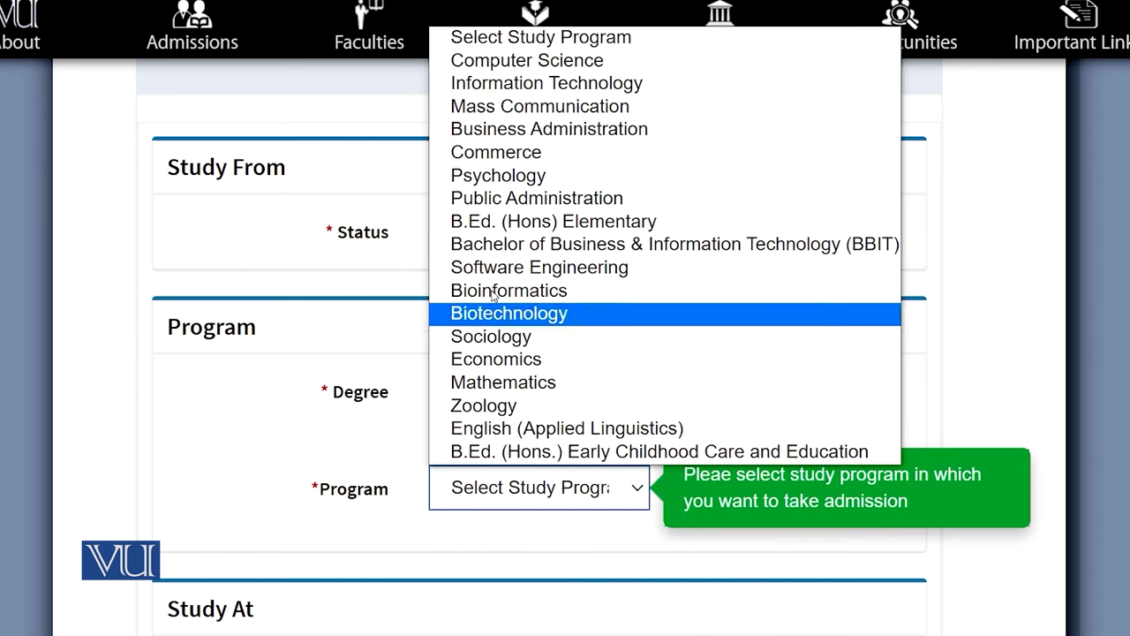
pyautogui.click(503, 338)
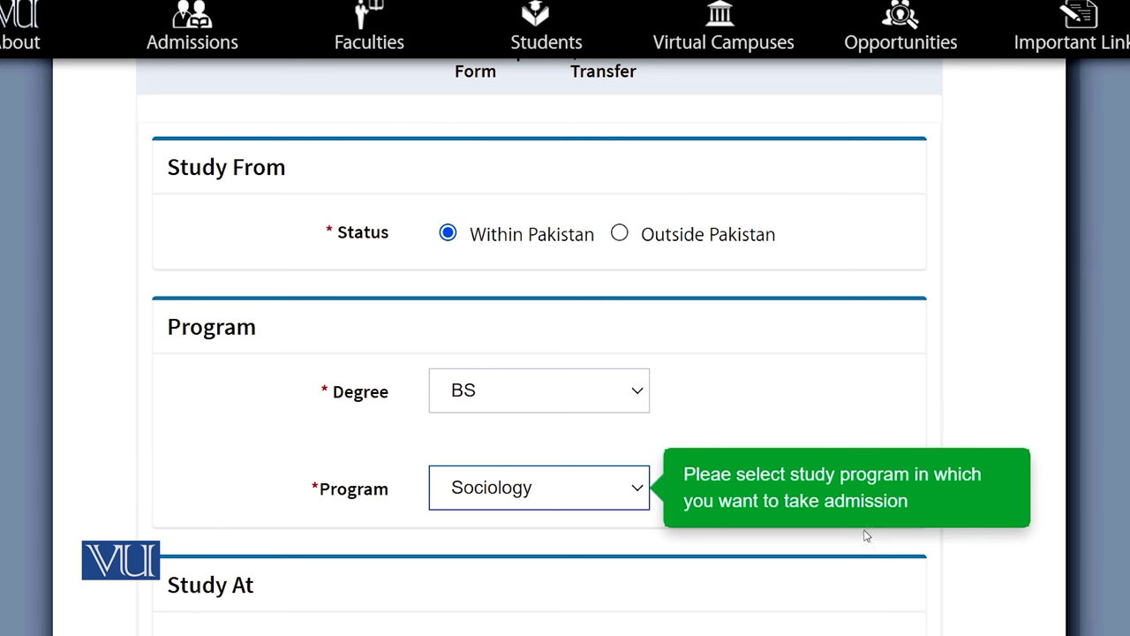
pyautogui.scroll(-3, 956, 557)
pyautogui.scroll(-1, 946, 557)
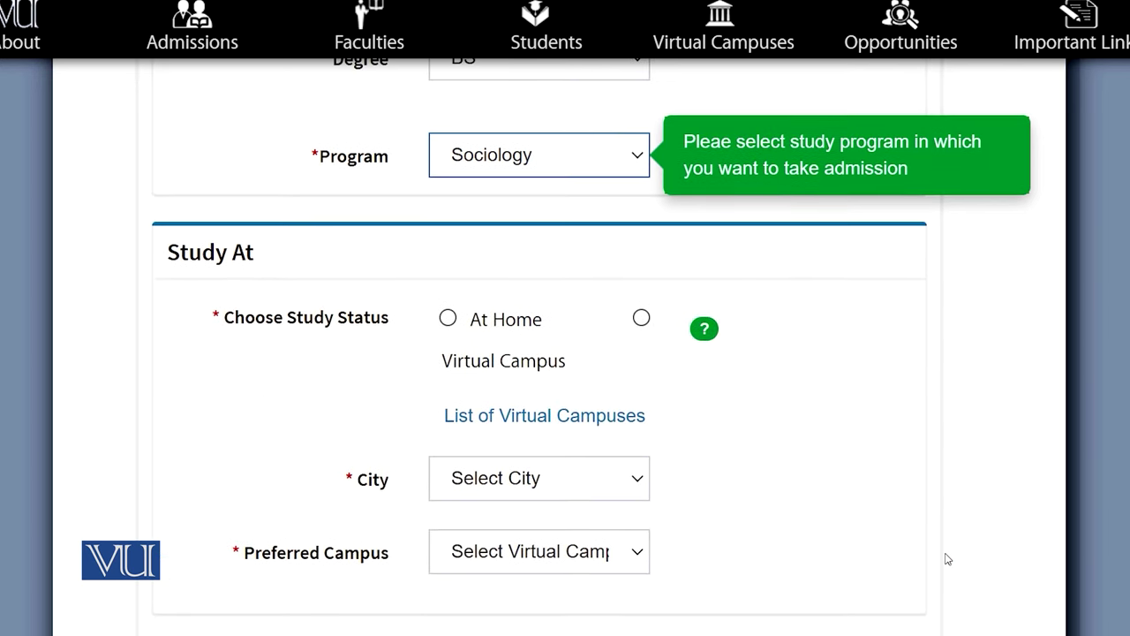
# Set the study status to Virtual Campus instead of home study and open the virtual campus list
pyautogui.click(448, 319)
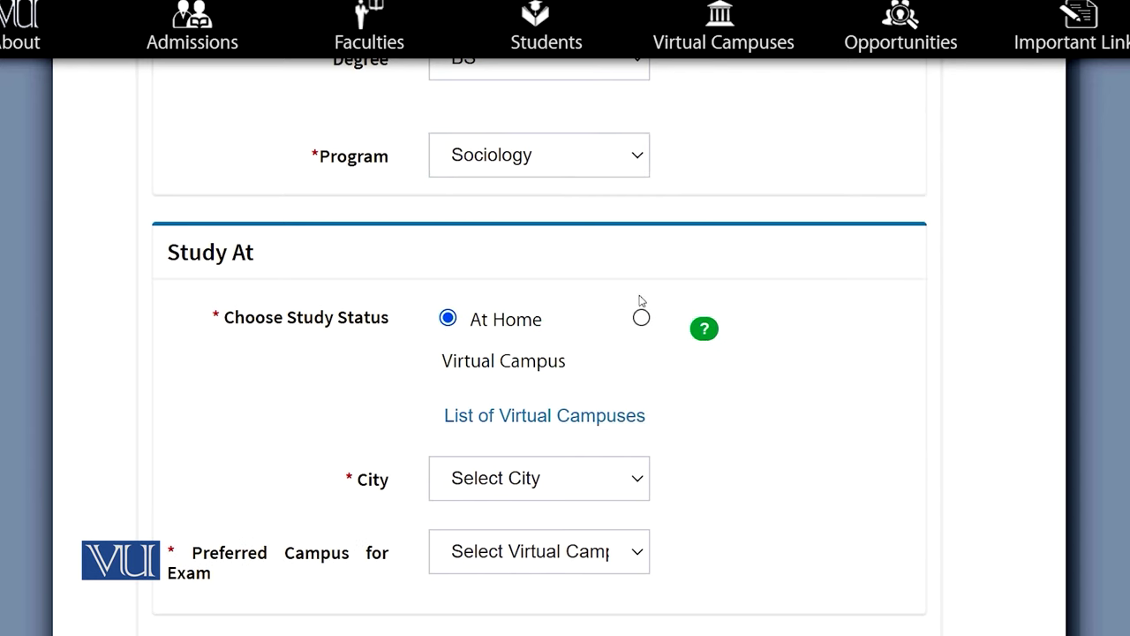
pyautogui.click(641, 317)
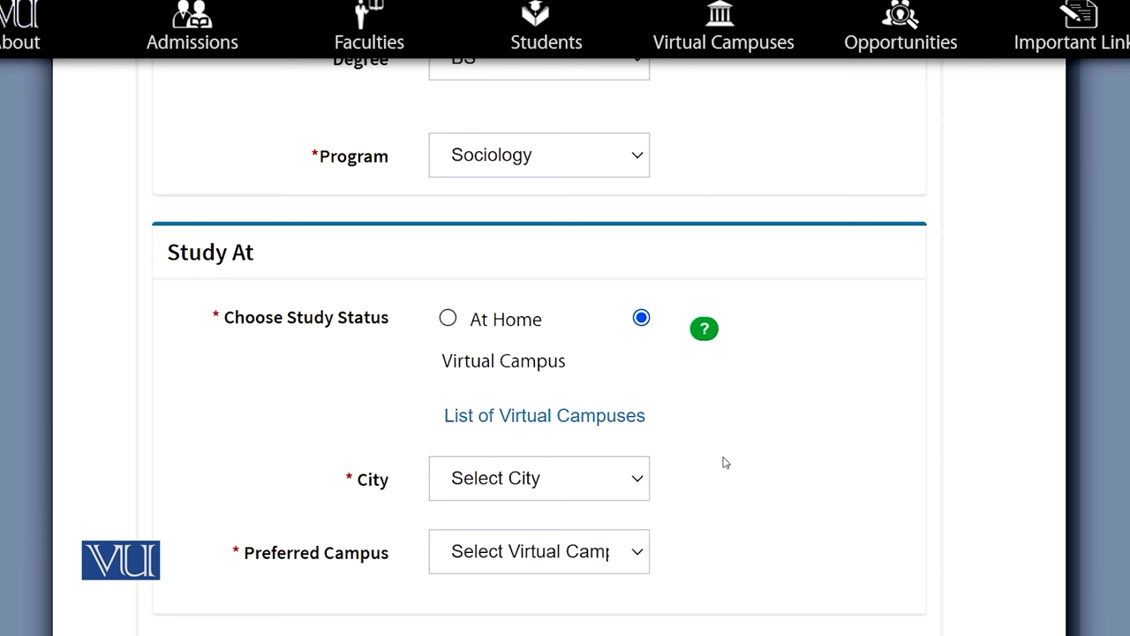
pyautogui.click(513, 420)
# Open the Campus Locator map and browse the VU and private campus markers across Pakistan
pyautogui.click(513, 405)
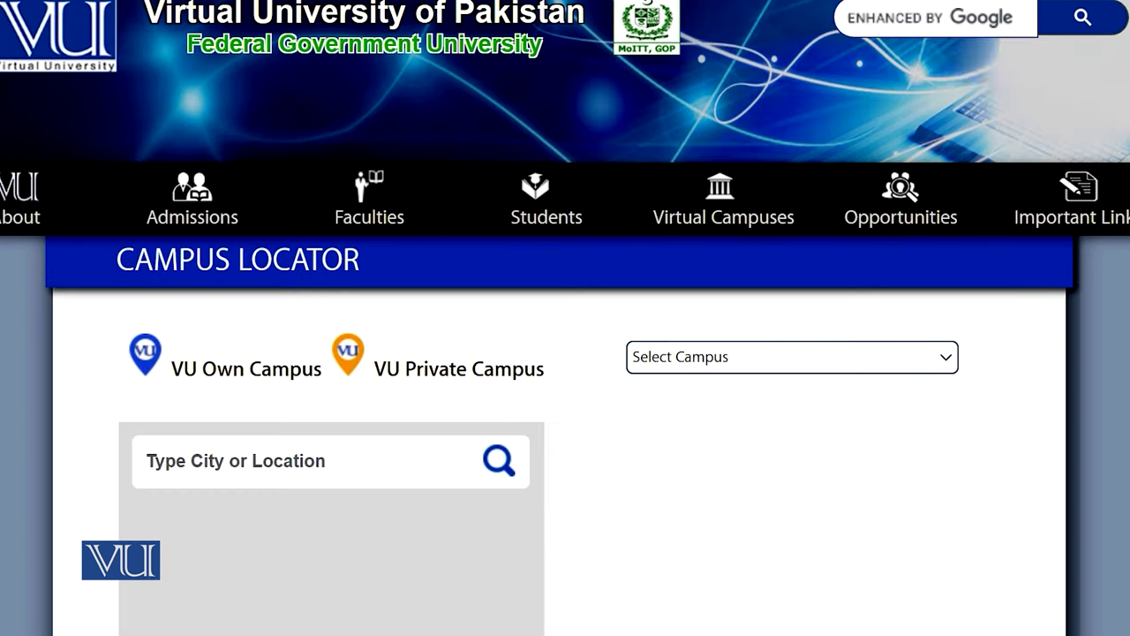
pyautogui.scroll(-2, 565, 353)
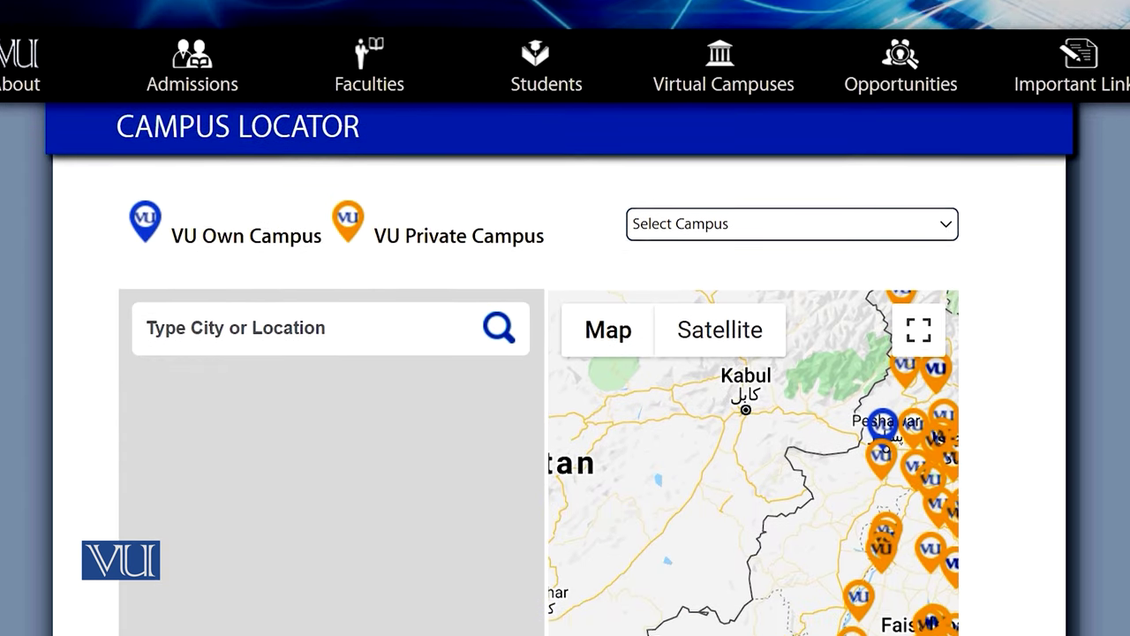
pyautogui.scroll(-2, 565, 353)
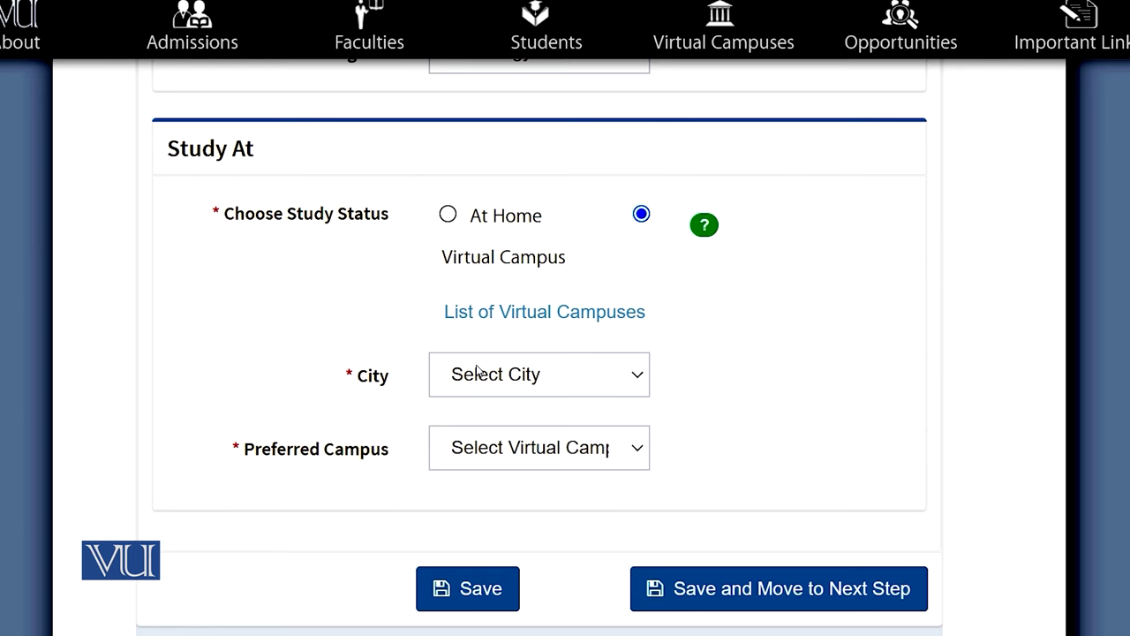
# Select ATTOCK as the city and PATK01 - Oxford College of Information Technology as preferred campus
pyautogui.click(476, 374)
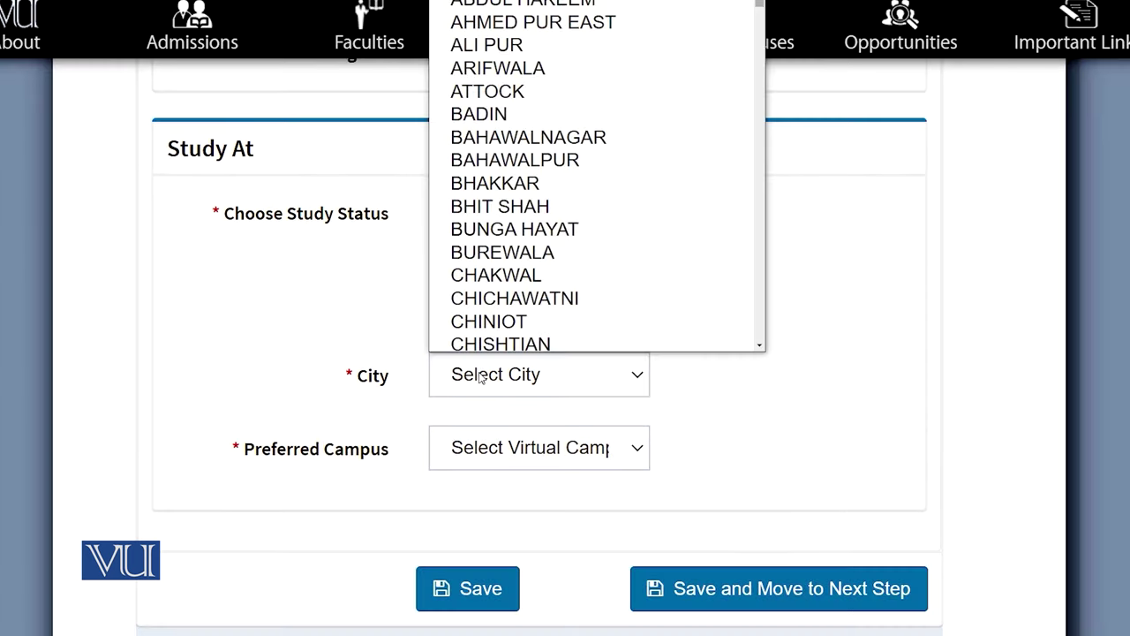
pyautogui.click(512, 86)
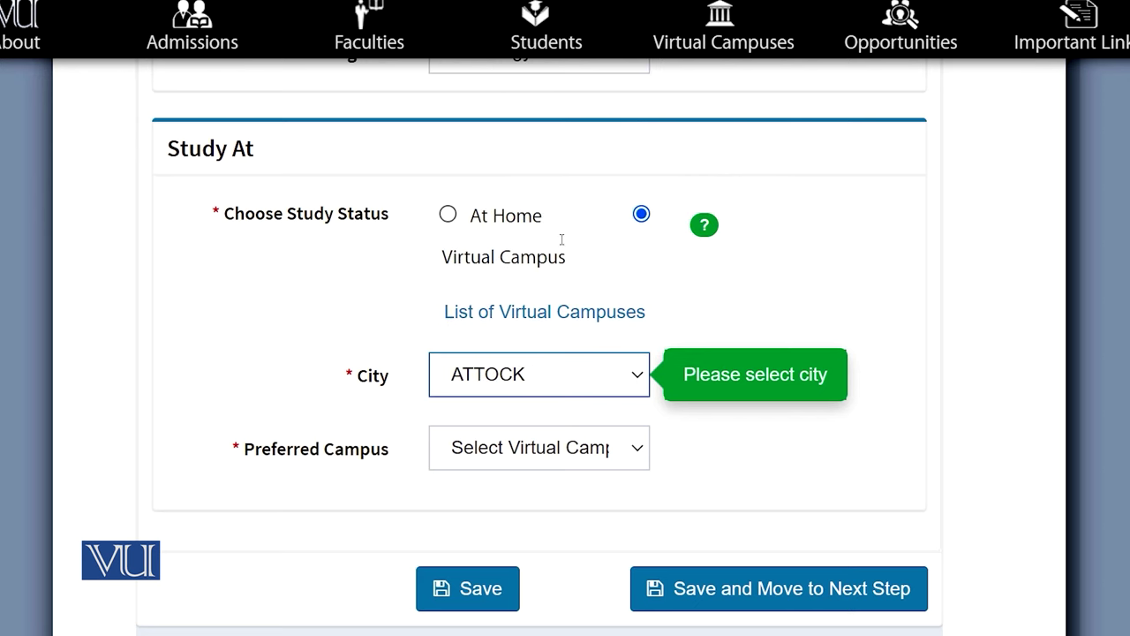
pyautogui.click(642, 455)
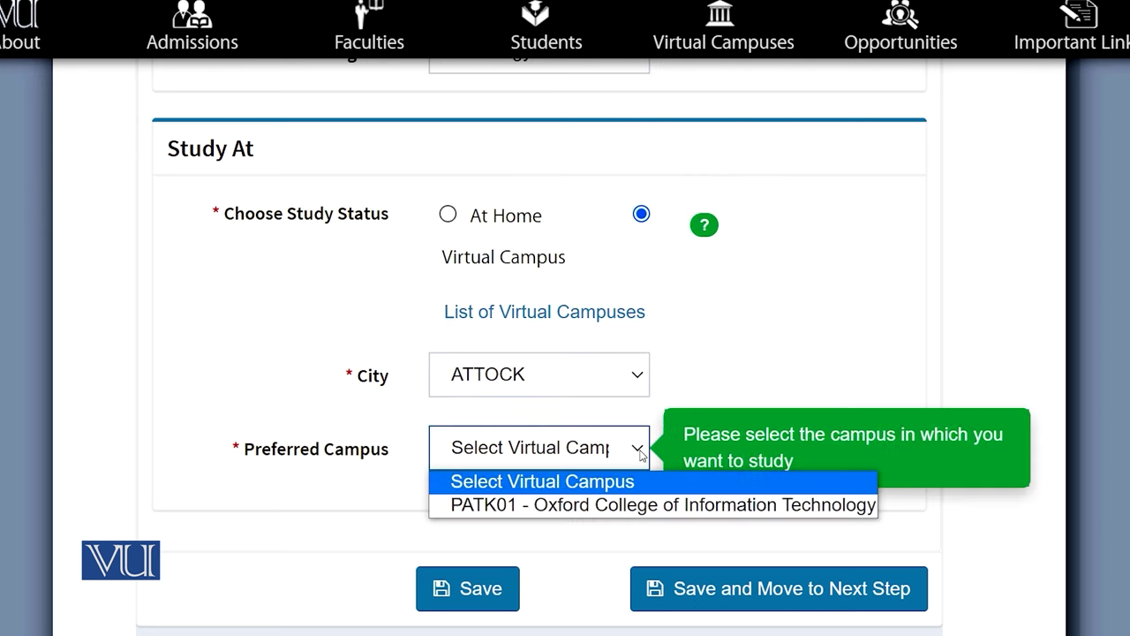
pyautogui.click(563, 505)
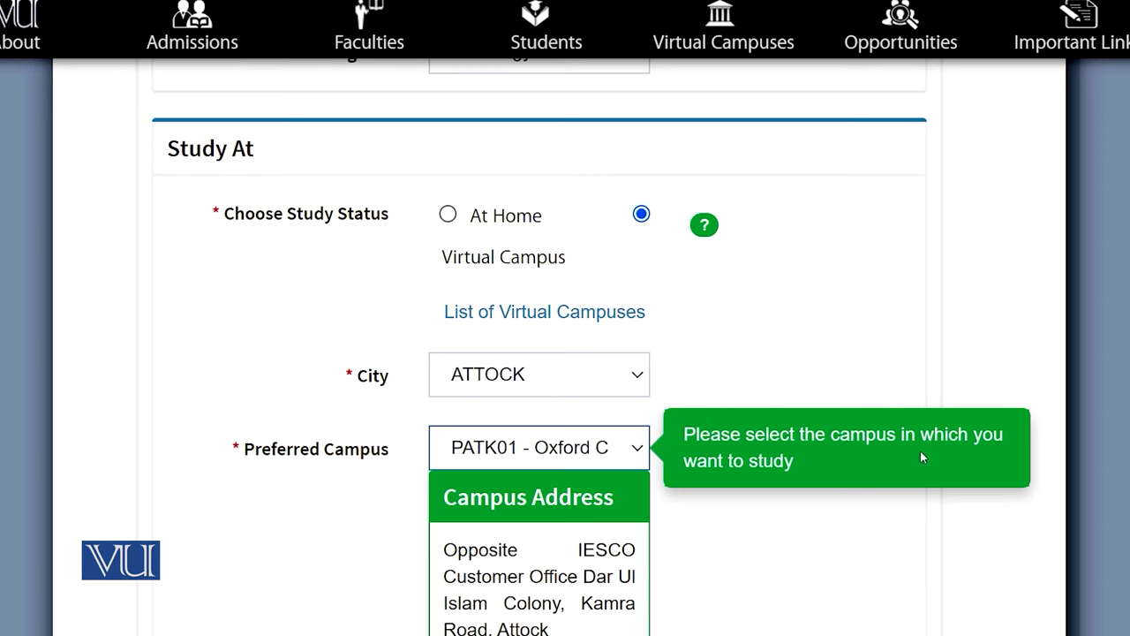
pyautogui.scroll(-2, 744, 520)
pyautogui.scroll(-1, 635, 356)
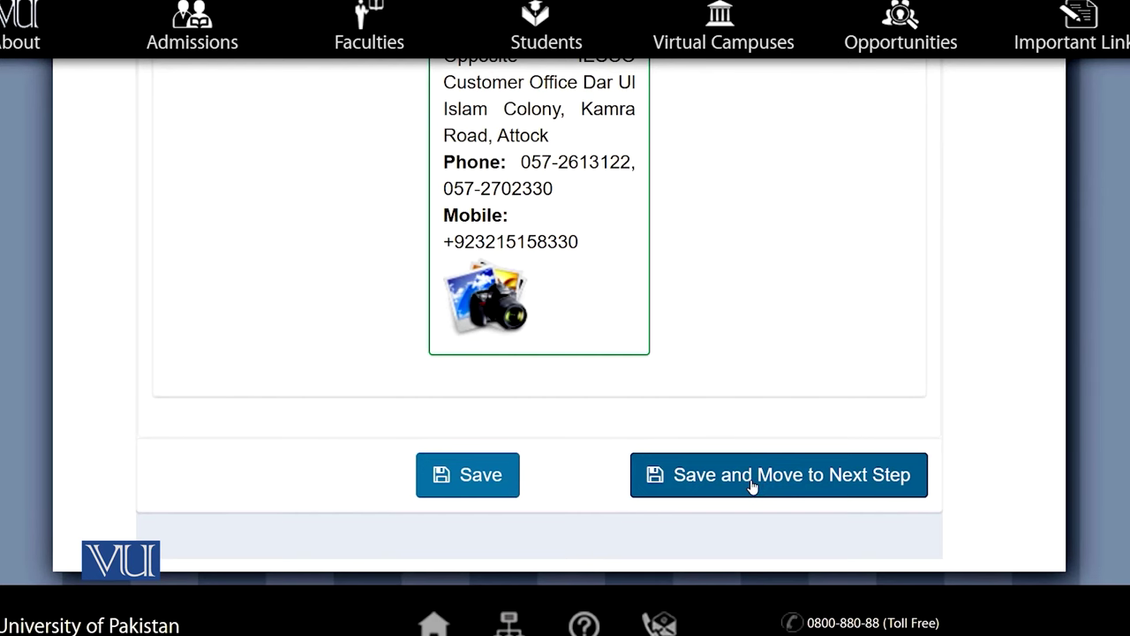
# Save the program selection and review the full name field in personal information
pyautogui.click(752, 475)
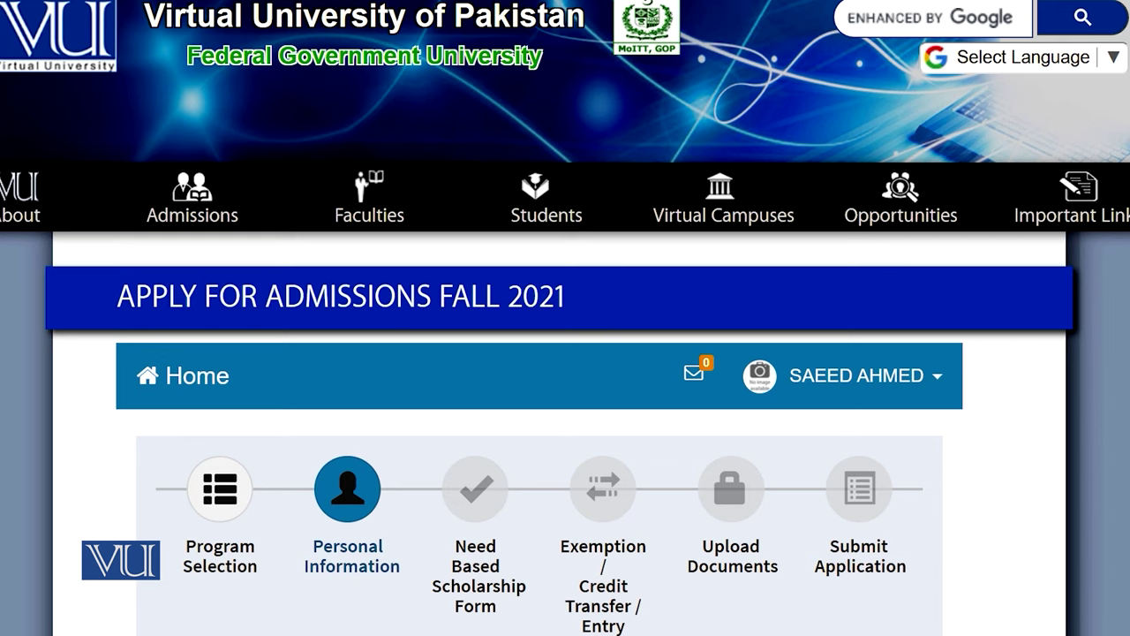
pyautogui.scroll(-2, 565, 353)
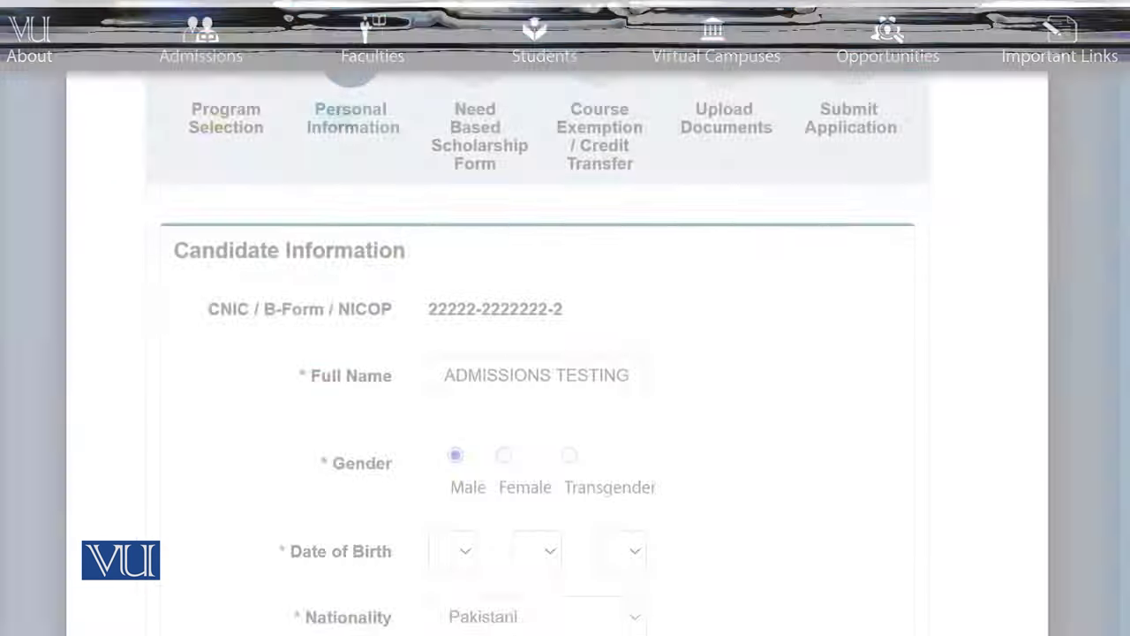
pyautogui.scroll(-3, 537, 353)
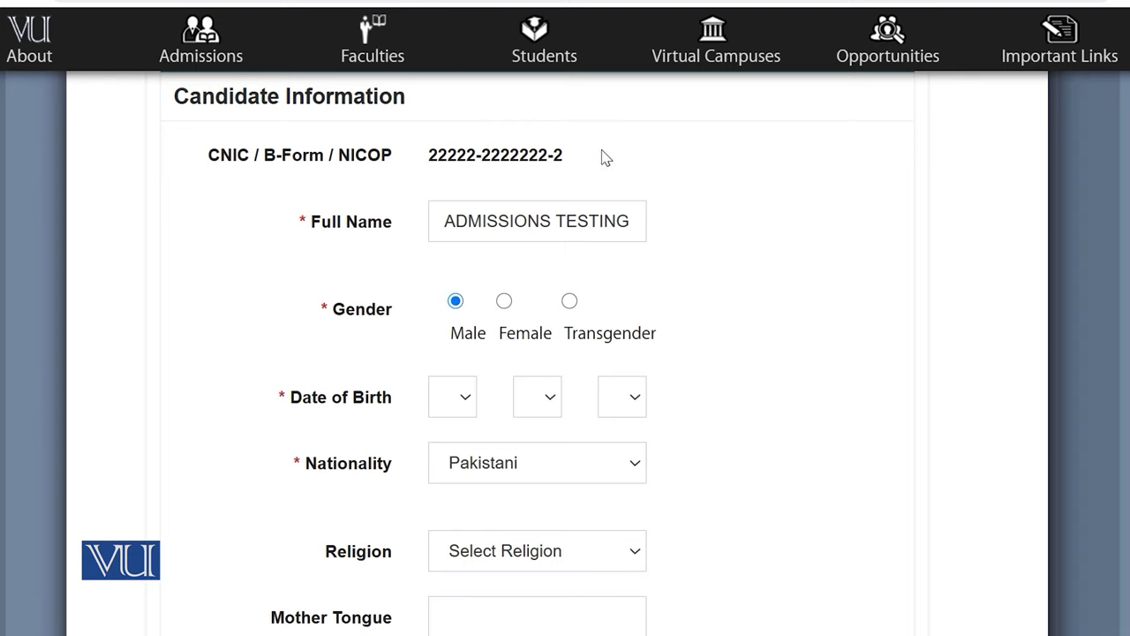
pyautogui.click(606, 221)
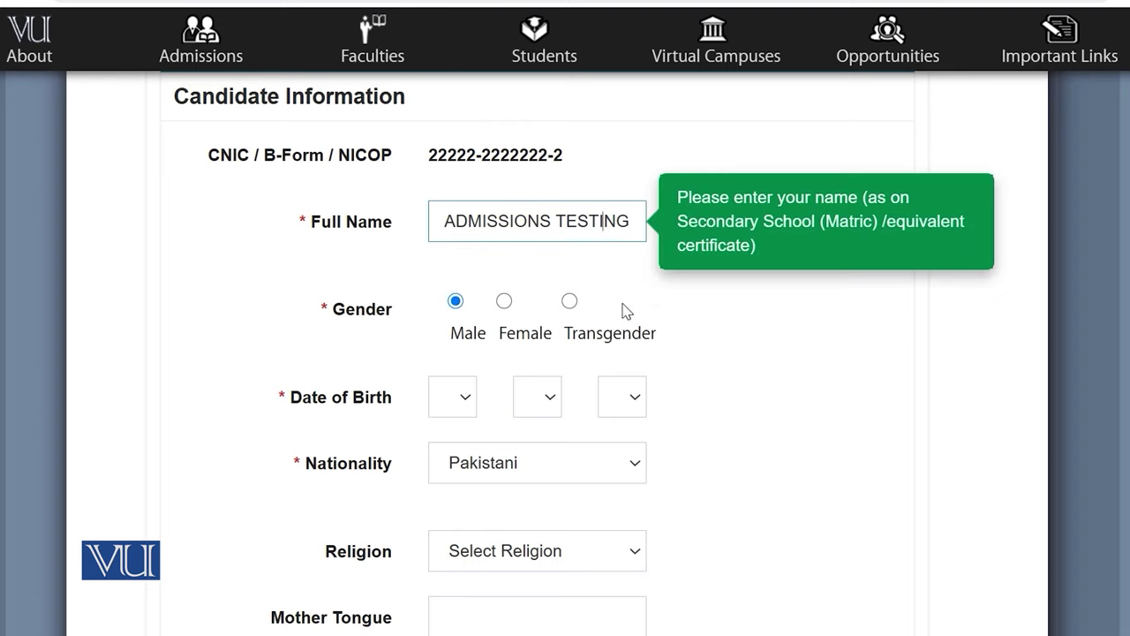
pyautogui.click(622, 309)
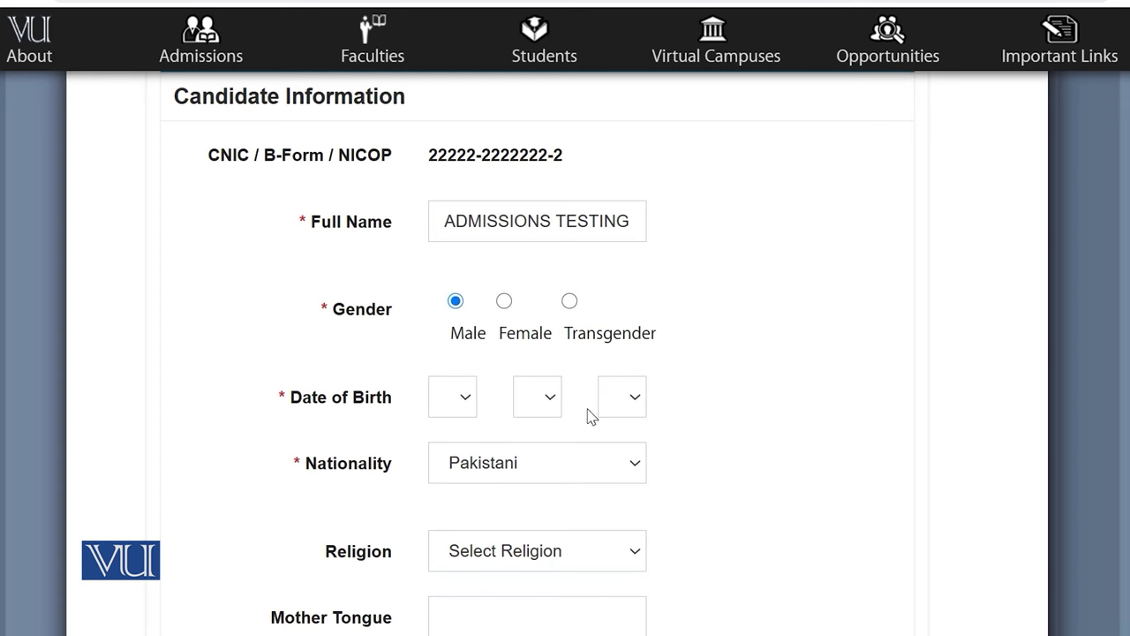
pyautogui.scroll(-4, 666, 491)
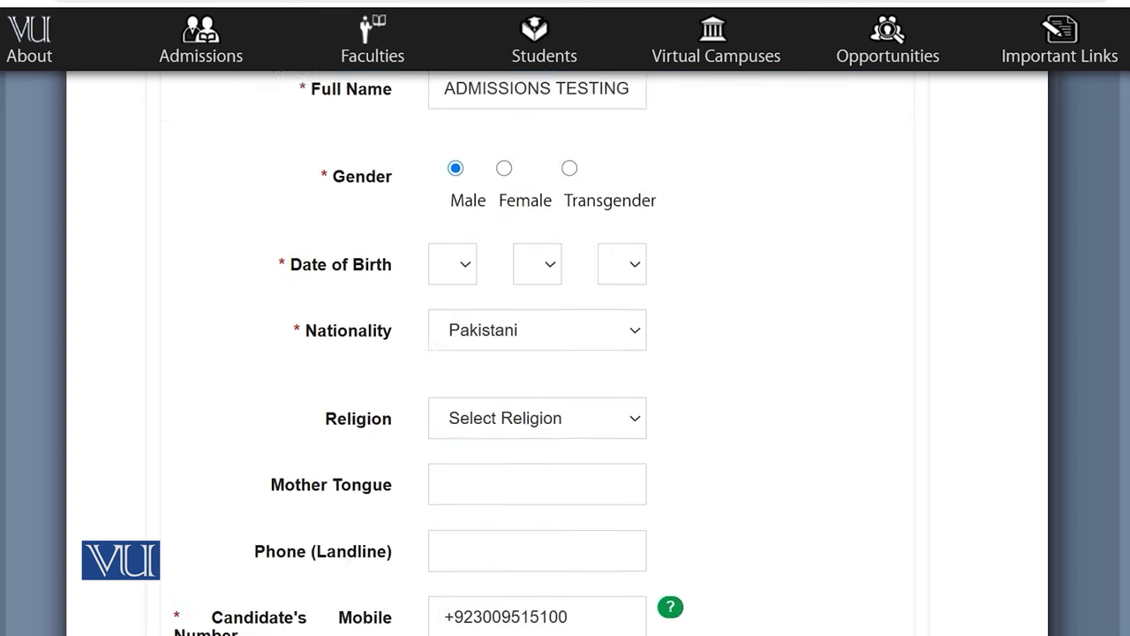
pyautogui.scroll(-1, 538, 353)
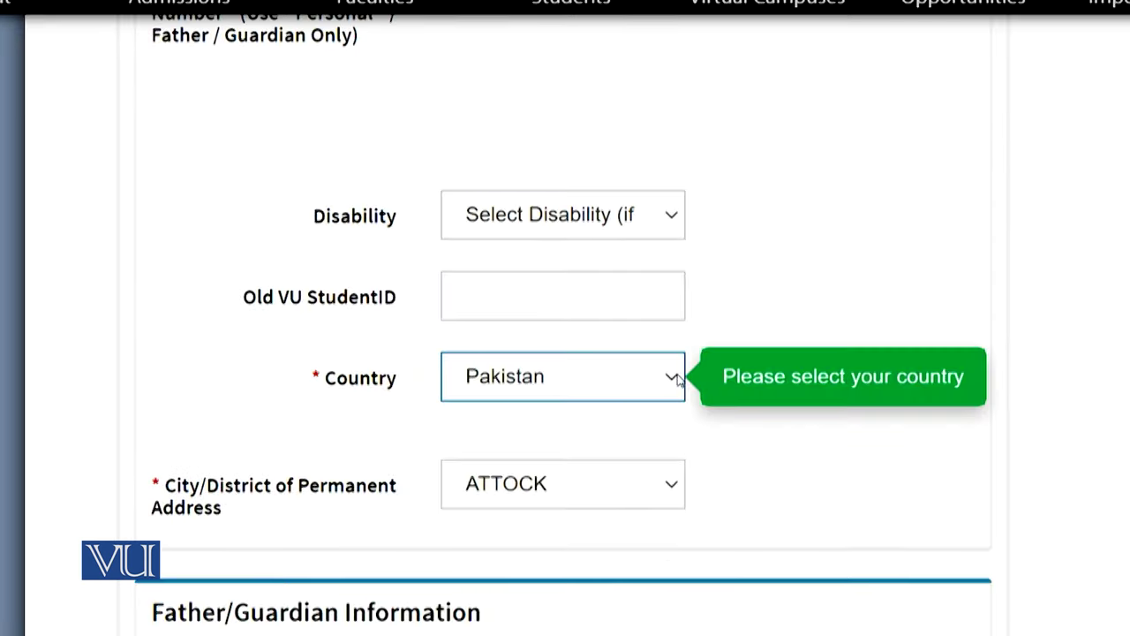
# Keep Pakistan as the permanent-address country and check ATTOCK in the City/District list
pyautogui.click(671, 378)
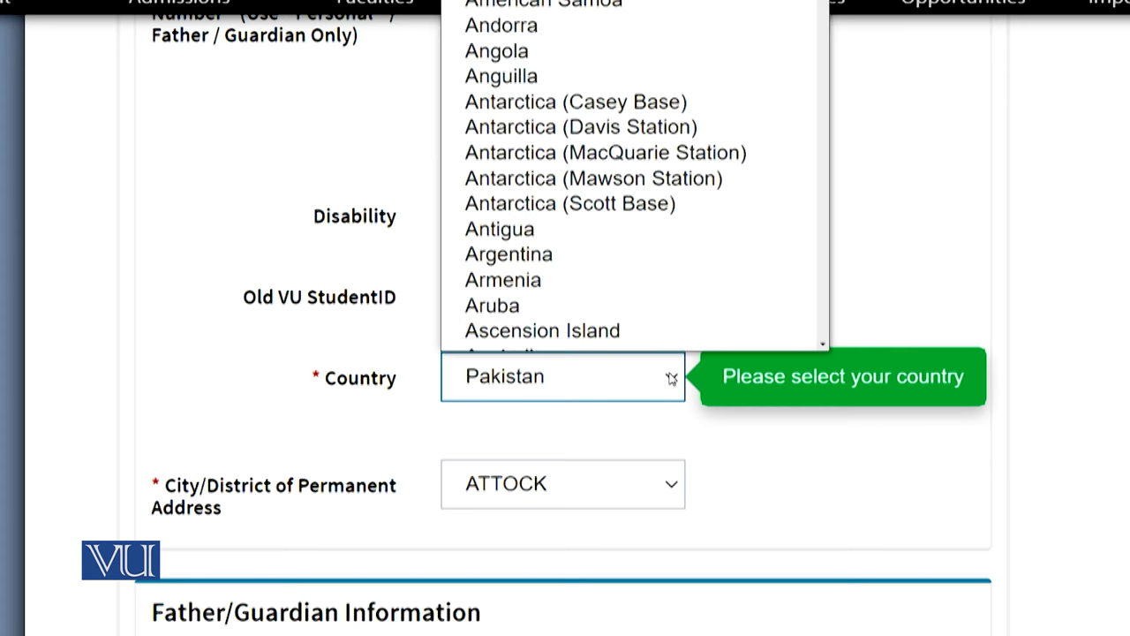
pyautogui.click(671, 378)
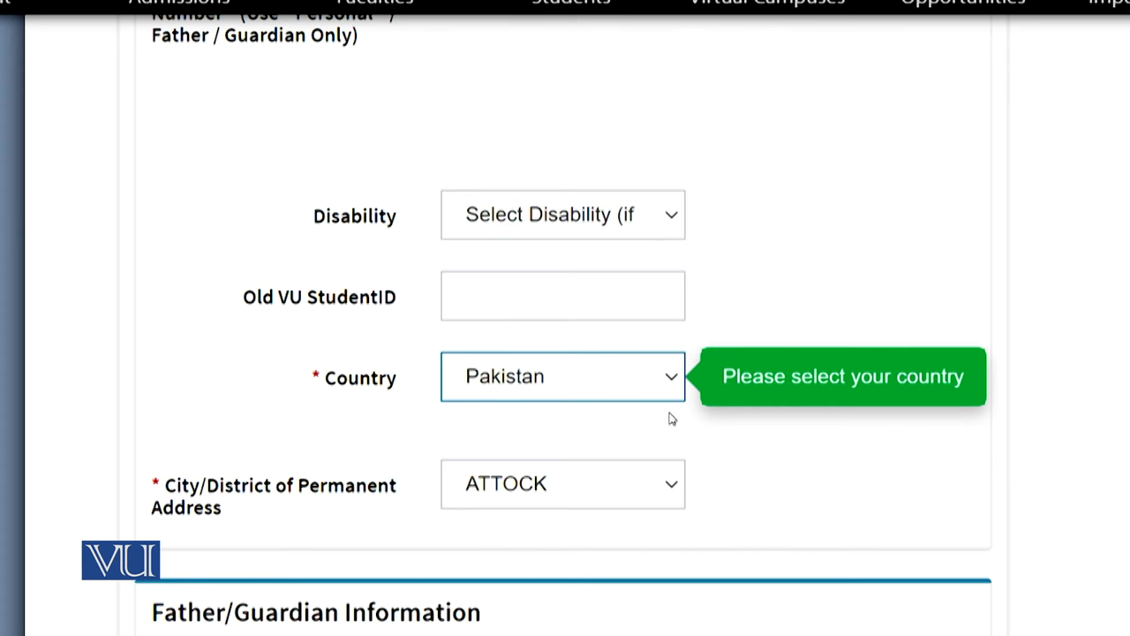
pyautogui.click(664, 492)
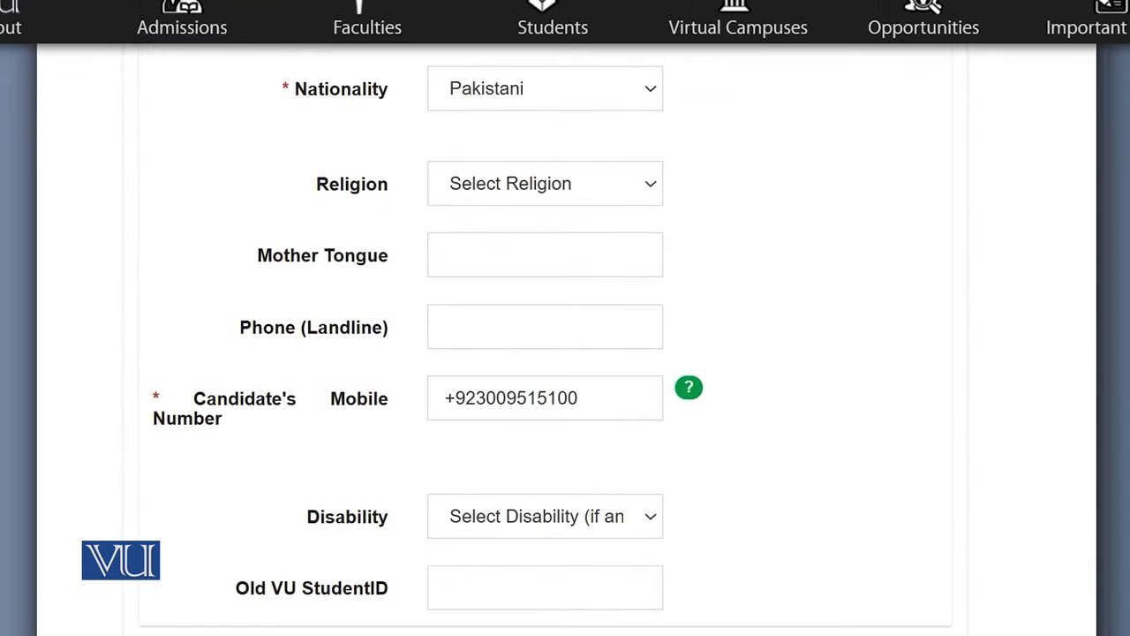
pyautogui.scroll(-6, 565, 353)
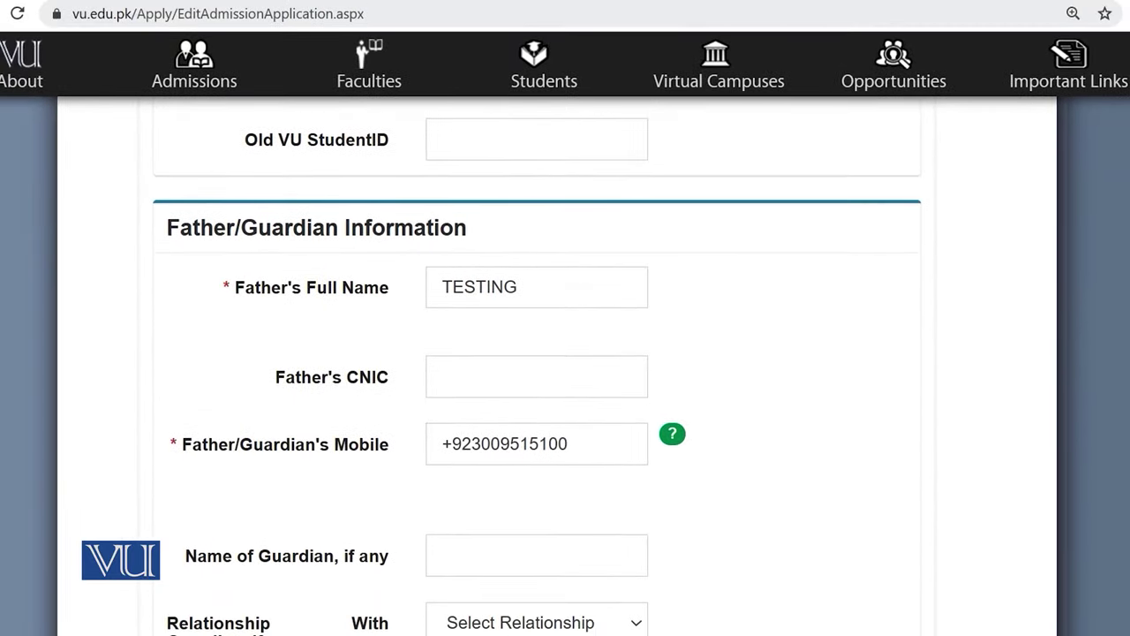
pyautogui.scroll(-2, 537, 365)
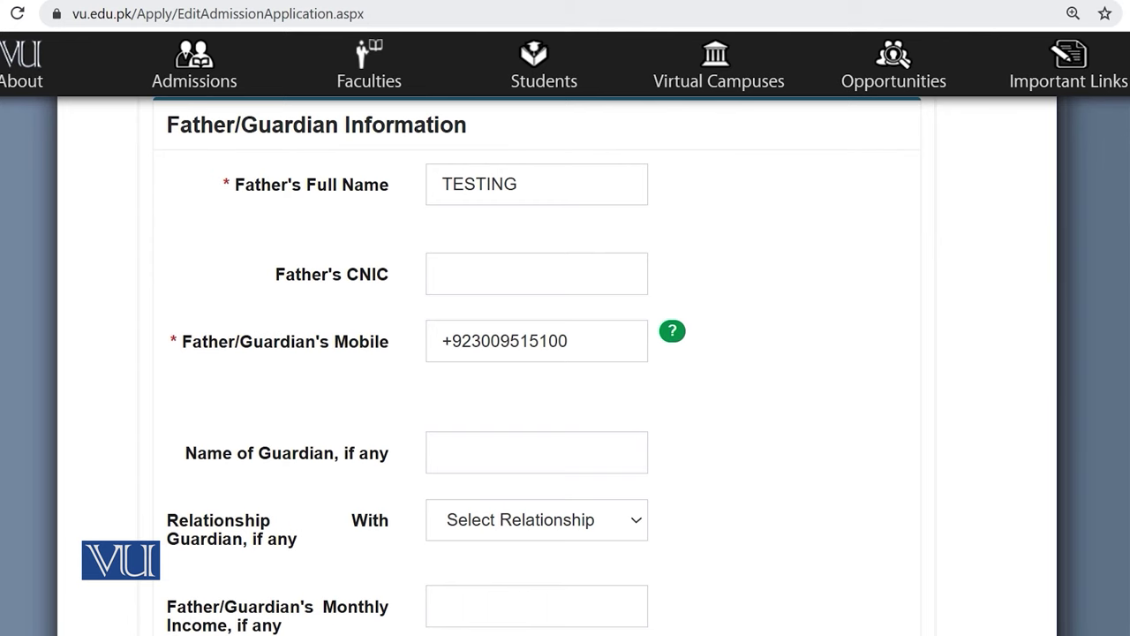
pyautogui.scroll(1, 536, 367)
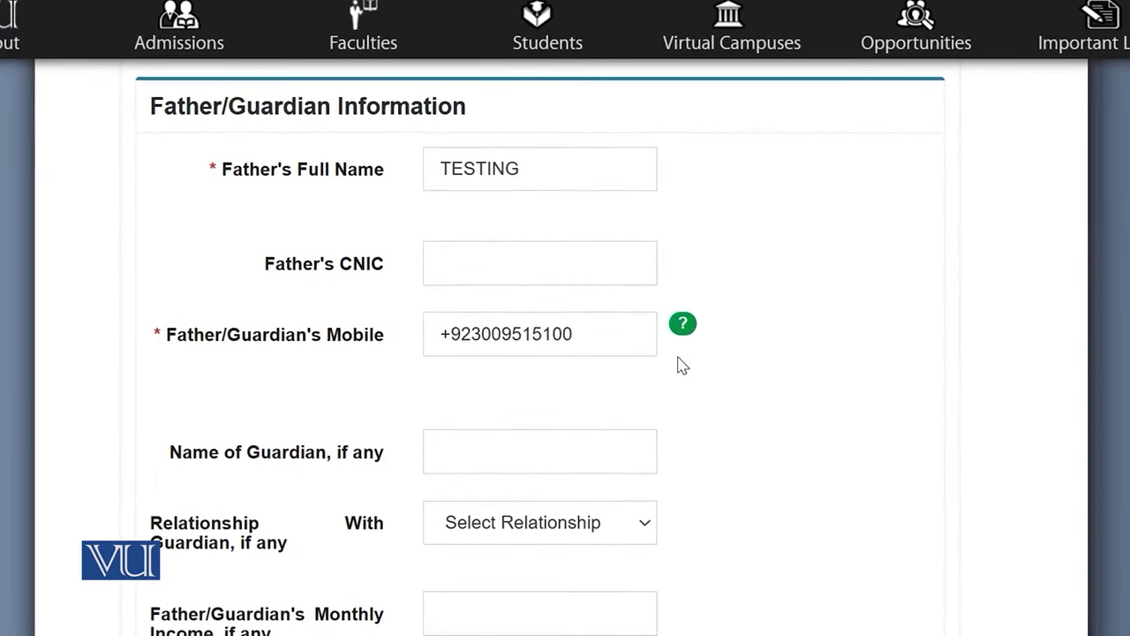
pyautogui.scroll(-3, 681, 367)
pyautogui.scroll(-5, 566, 353)
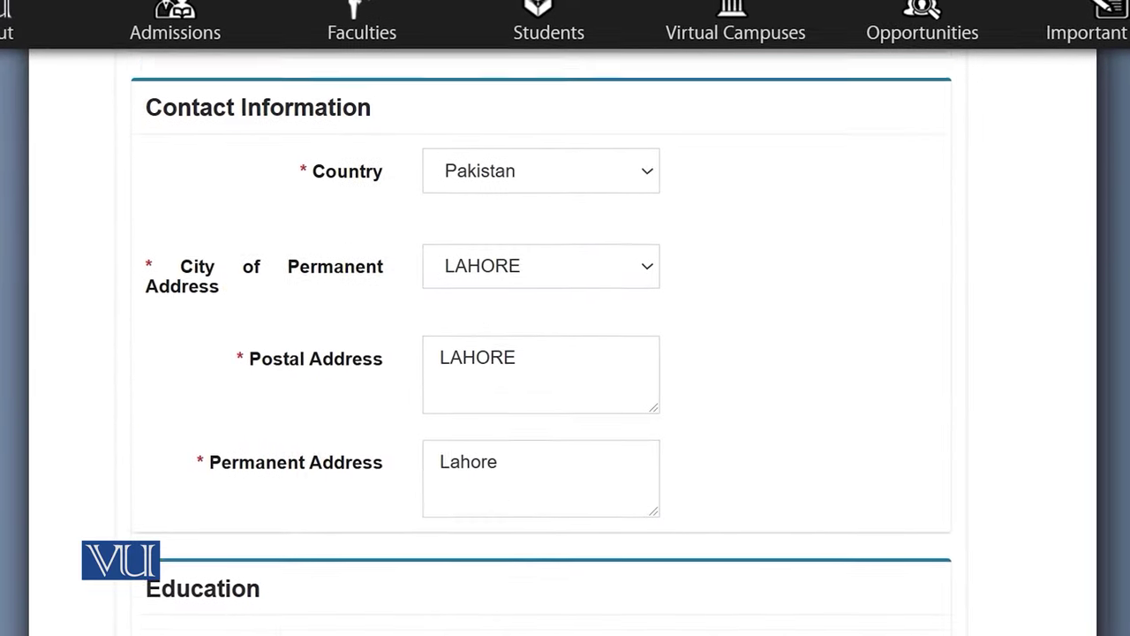
pyautogui.scroll(1, 565, 353)
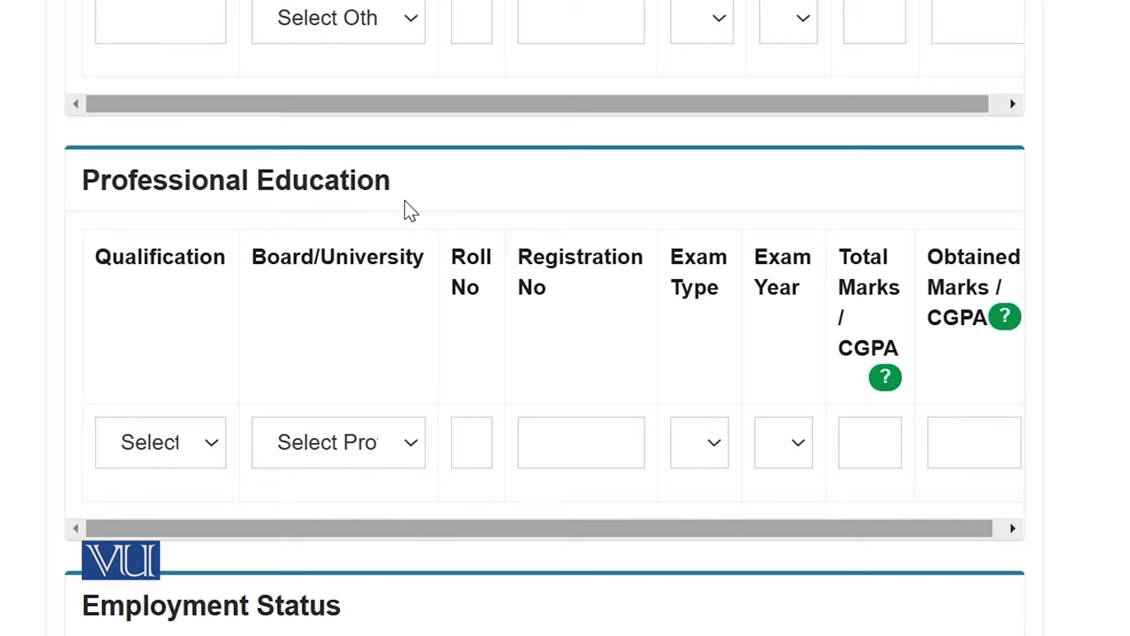
# Toggle 'Are you employed?' to Yes and back, leaving it at No
pyautogui.scroll(-5, 411, 210)
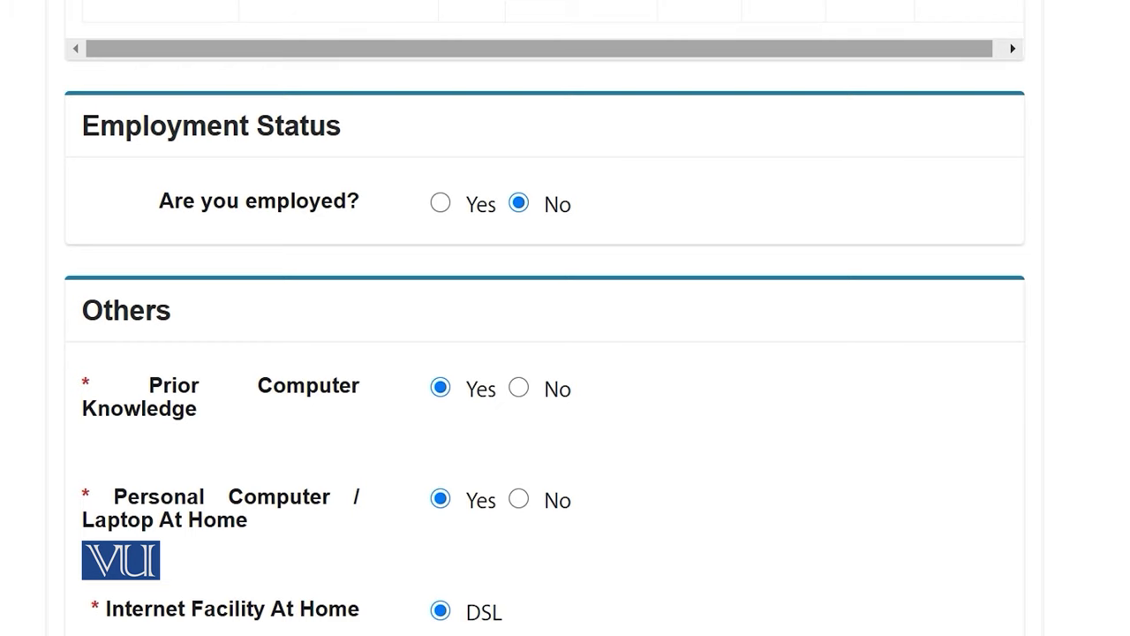
pyautogui.scroll(1, 668, 285)
pyautogui.click(440, 210)
pyautogui.click(516, 214)
# Mark VU Website as how the applicant first heard of the university
pyautogui.scroll(-4, 565, 237)
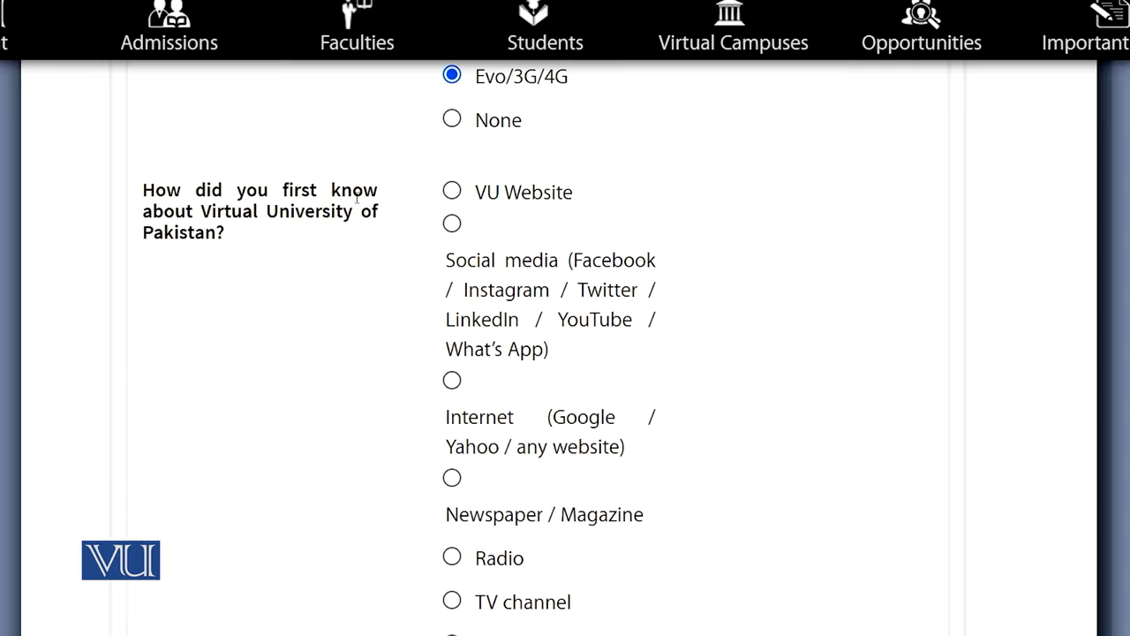
pyautogui.click(451, 192)
pyautogui.scroll(-1, 671, 437)
pyautogui.scroll(-4, 671, 436)
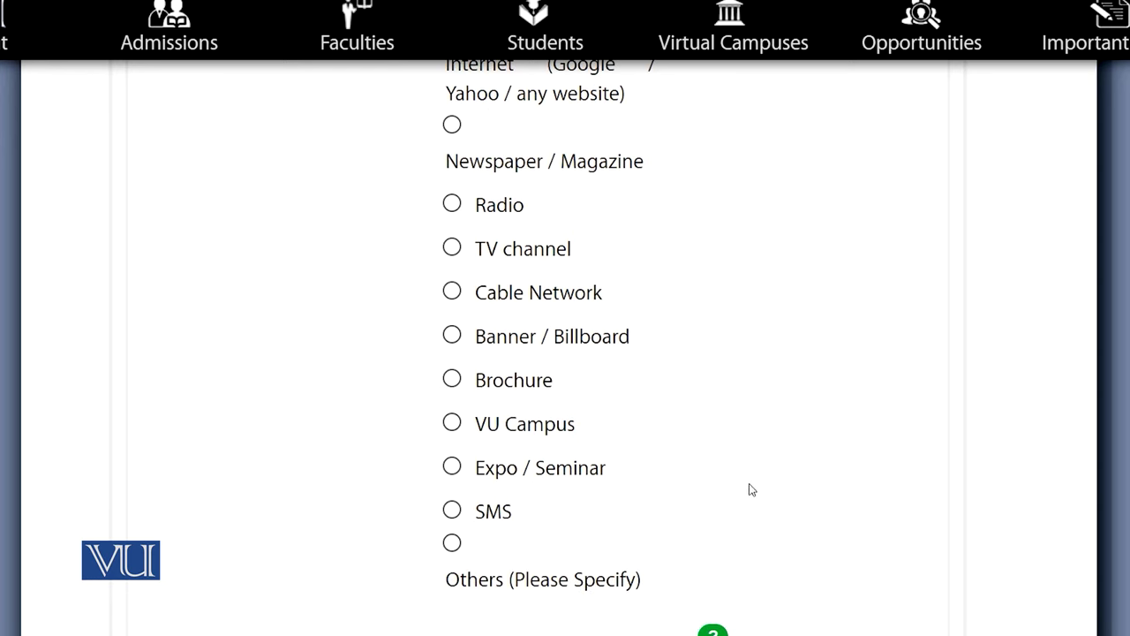
pyautogui.scroll(-4, 749, 489)
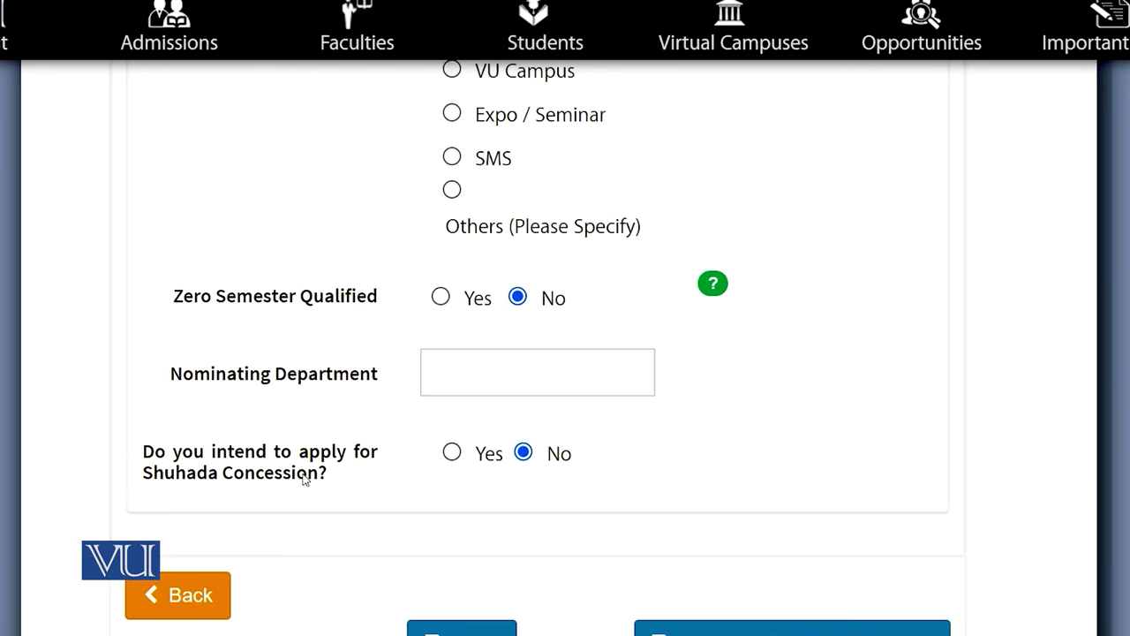
# Leave Shuhada Concession at No after viewing its document requirements, then save personal information
pyautogui.click(452, 458)
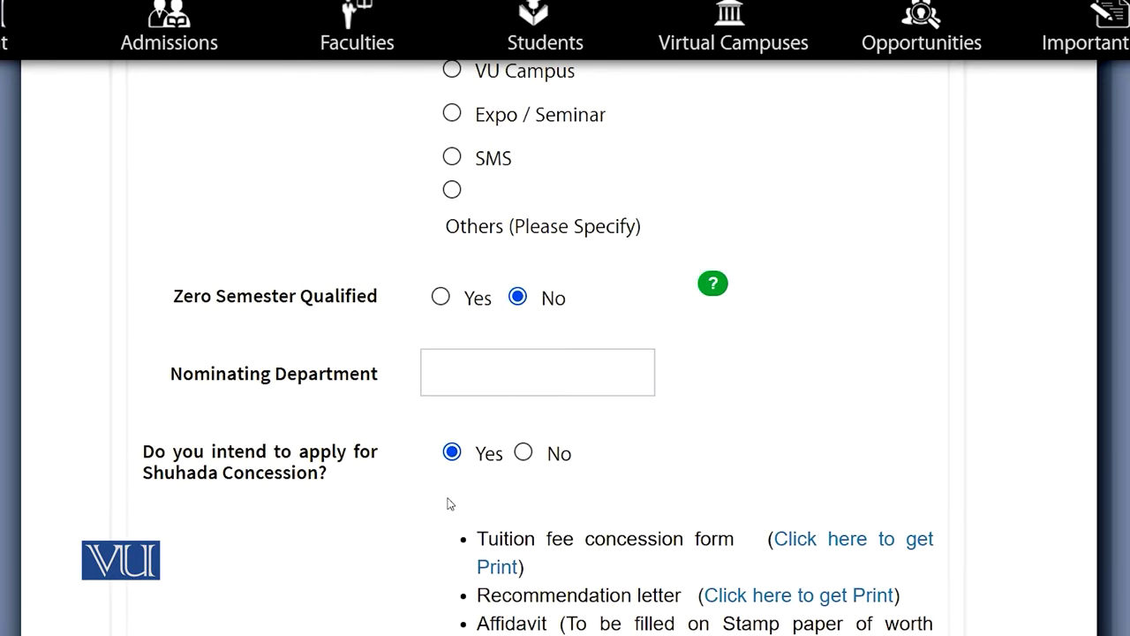
pyautogui.scroll(-1, 713, 506)
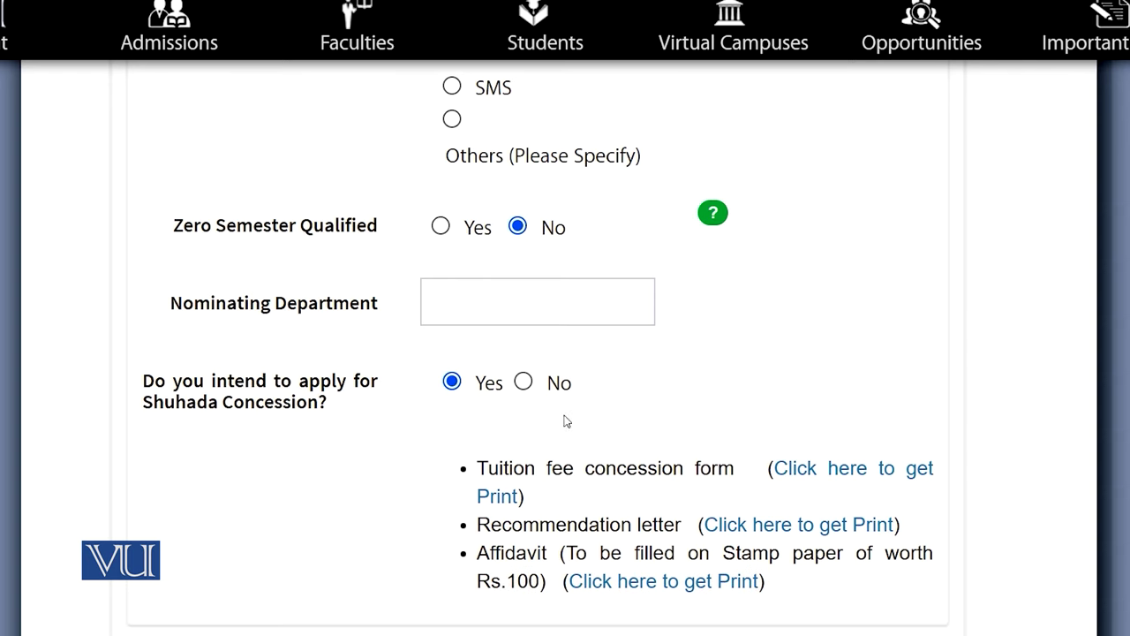
pyautogui.click(524, 382)
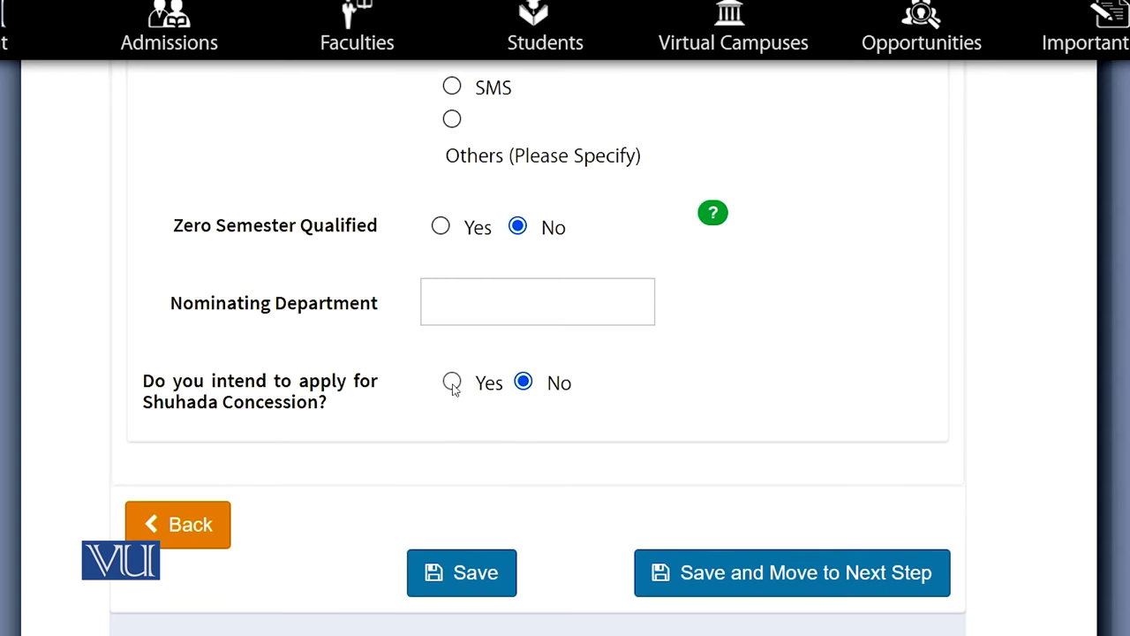
pyautogui.click(452, 383)
pyautogui.scroll(-2, 845, 467)
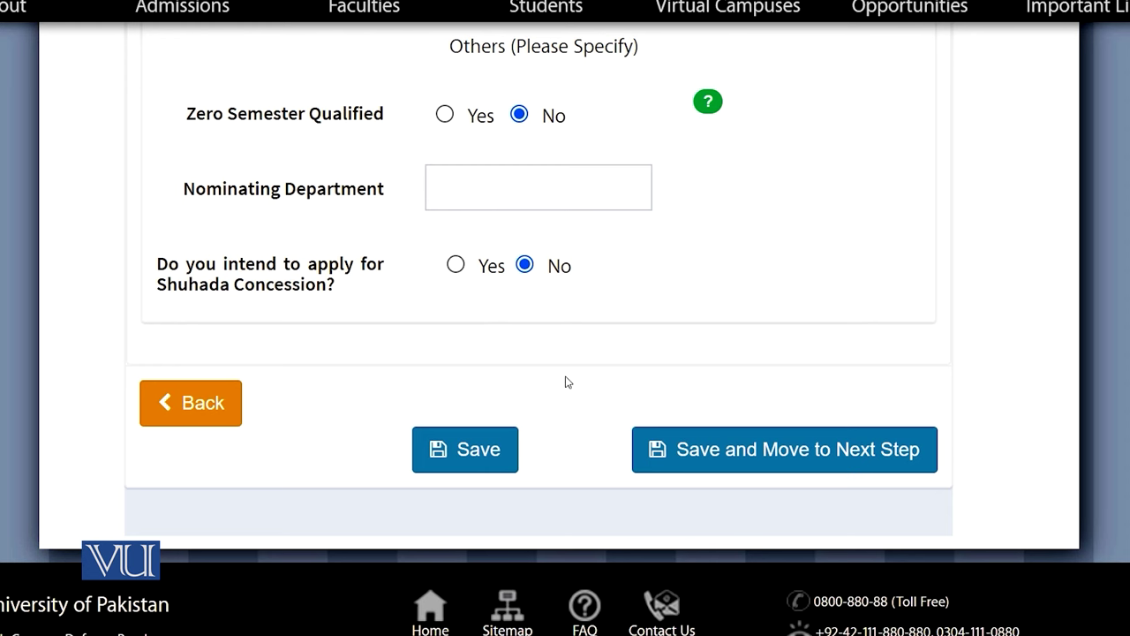
pyautogui.click(717, 452)
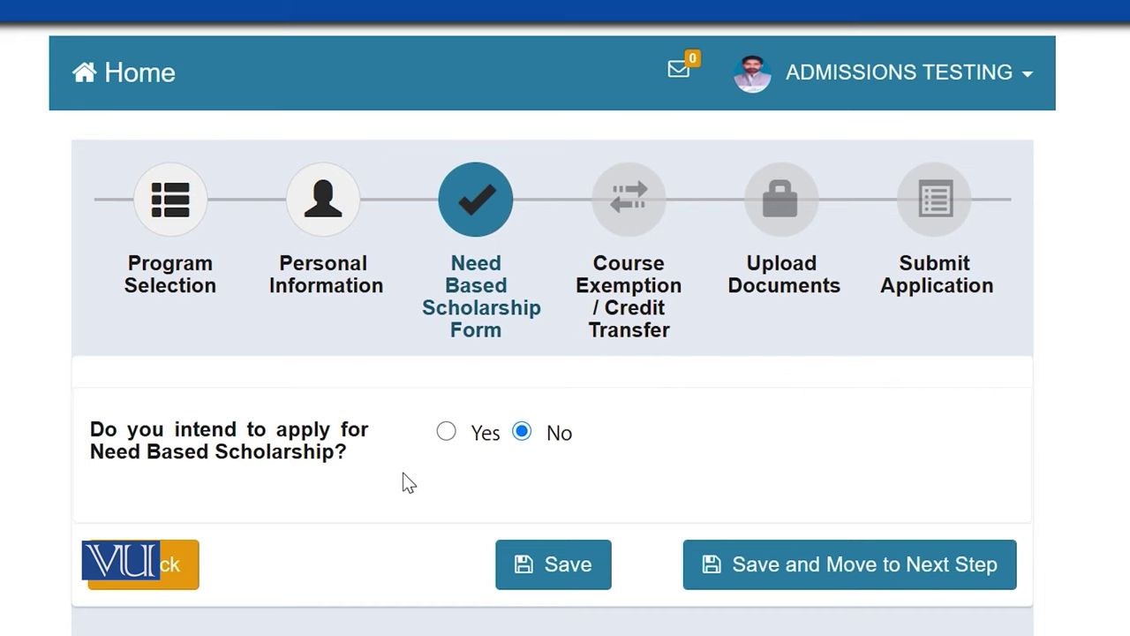
# Preview the Self Supported / Family Supported options, answer No to Need Based Scholarship, and save
pyautogui.click(447, 432)
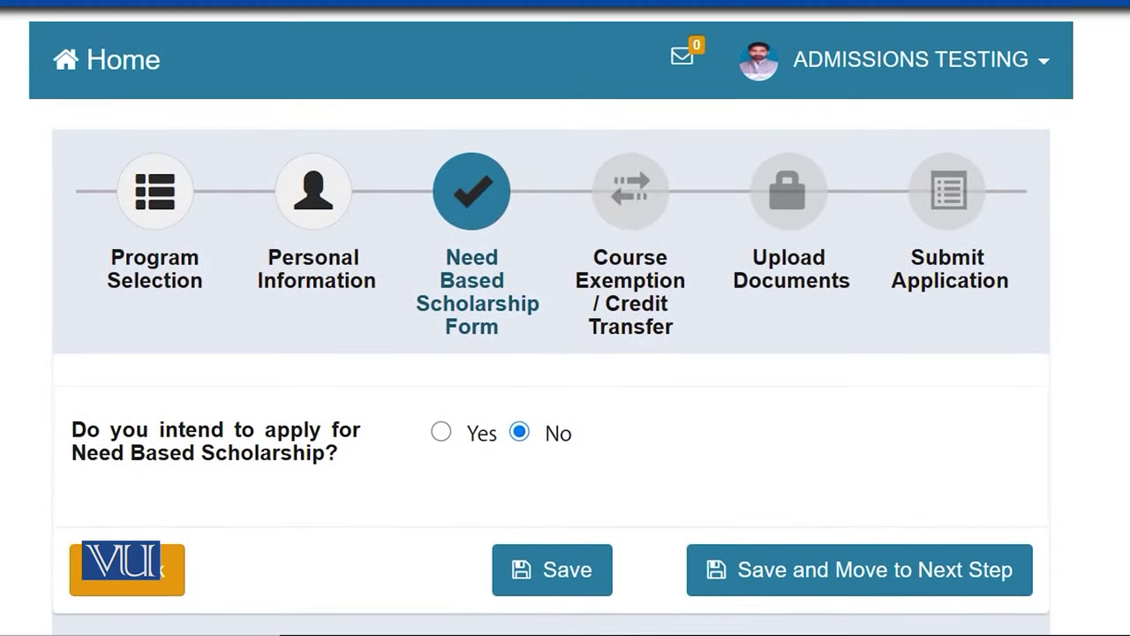
pyautogui.click(464, 435)
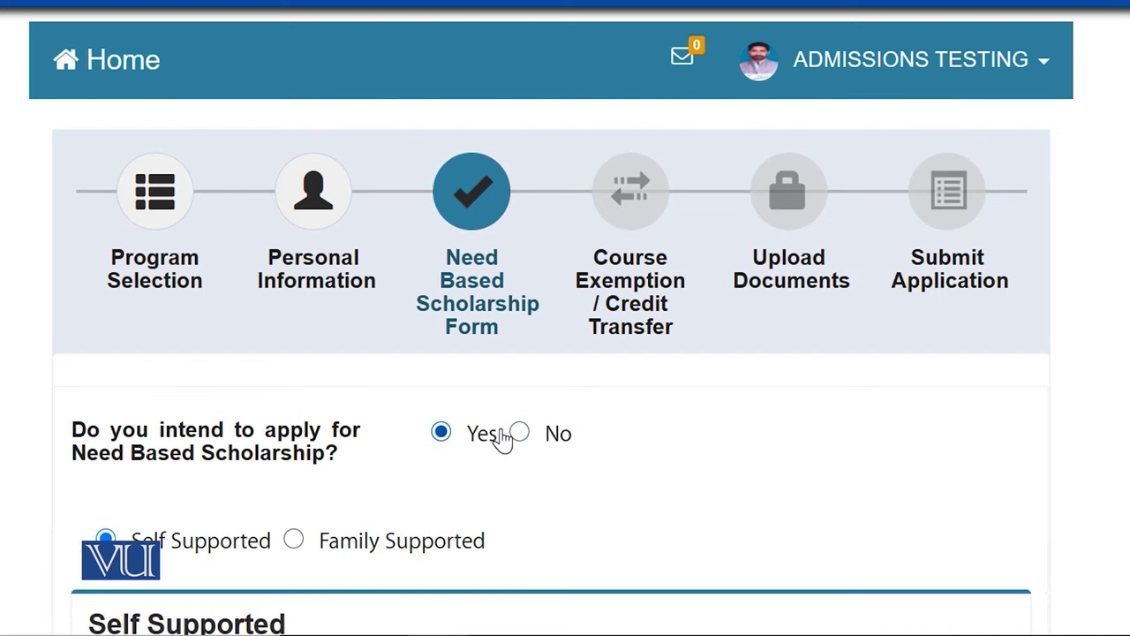
pyautogui.click(520, 435)
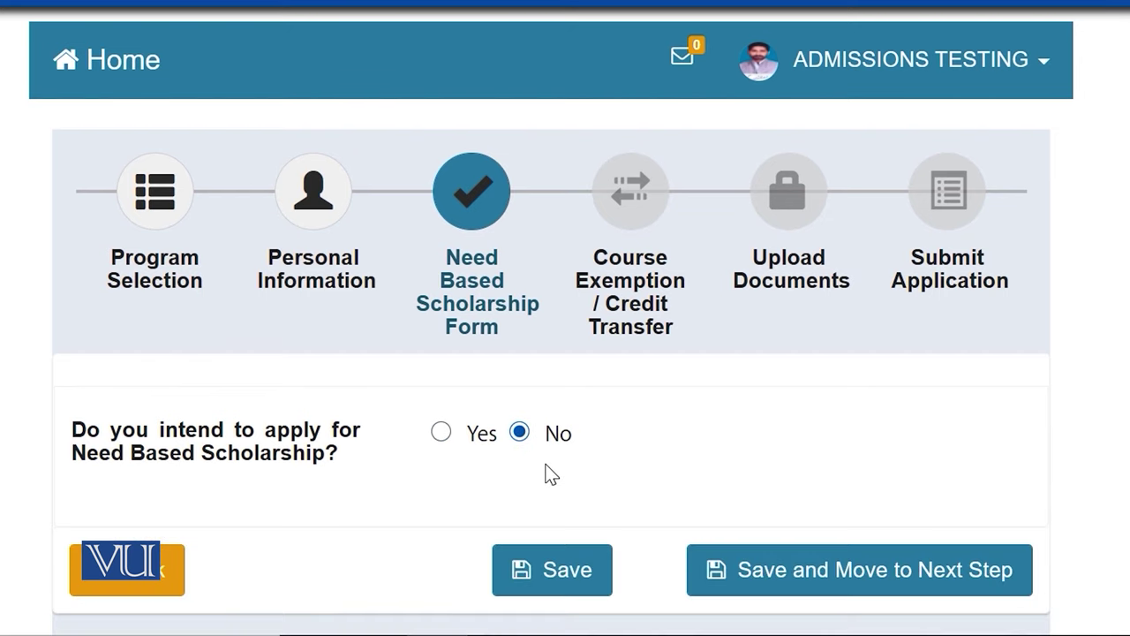
pyautogui.click(839, 593)
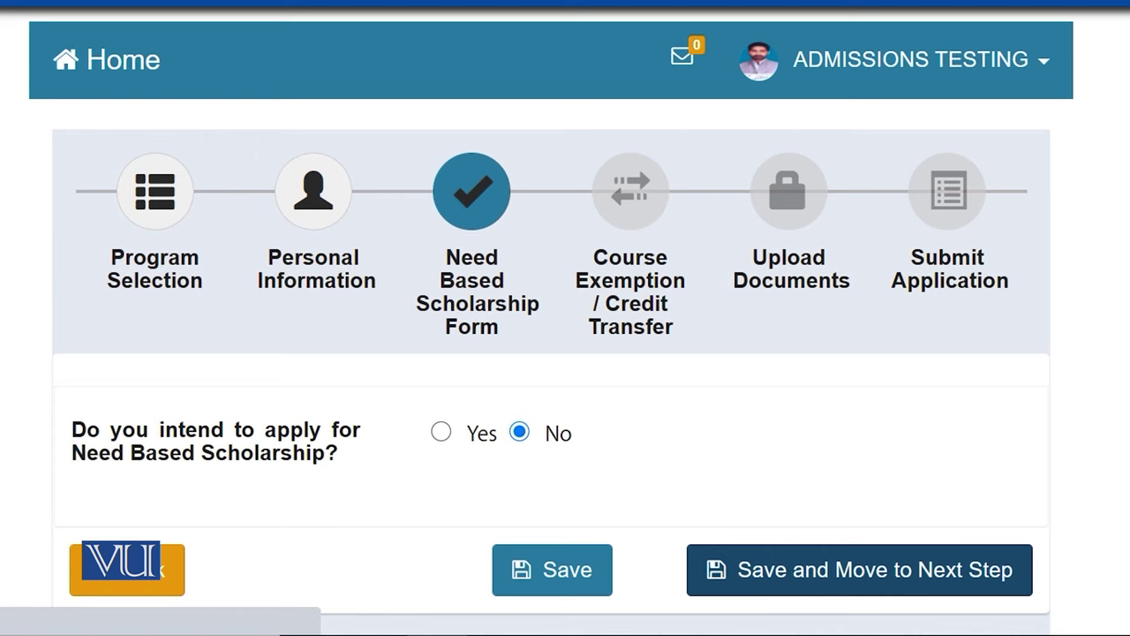